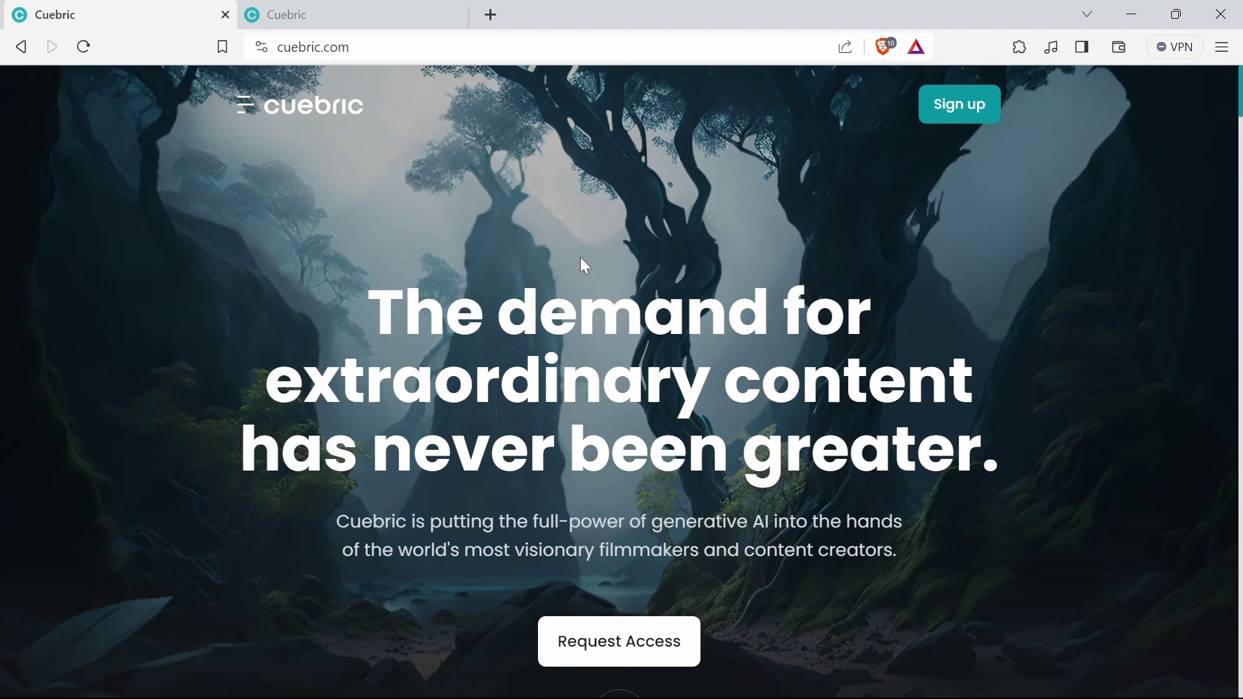
Scroll up and down through the current page to review its content.
scroll(620, 382, "down", 3)
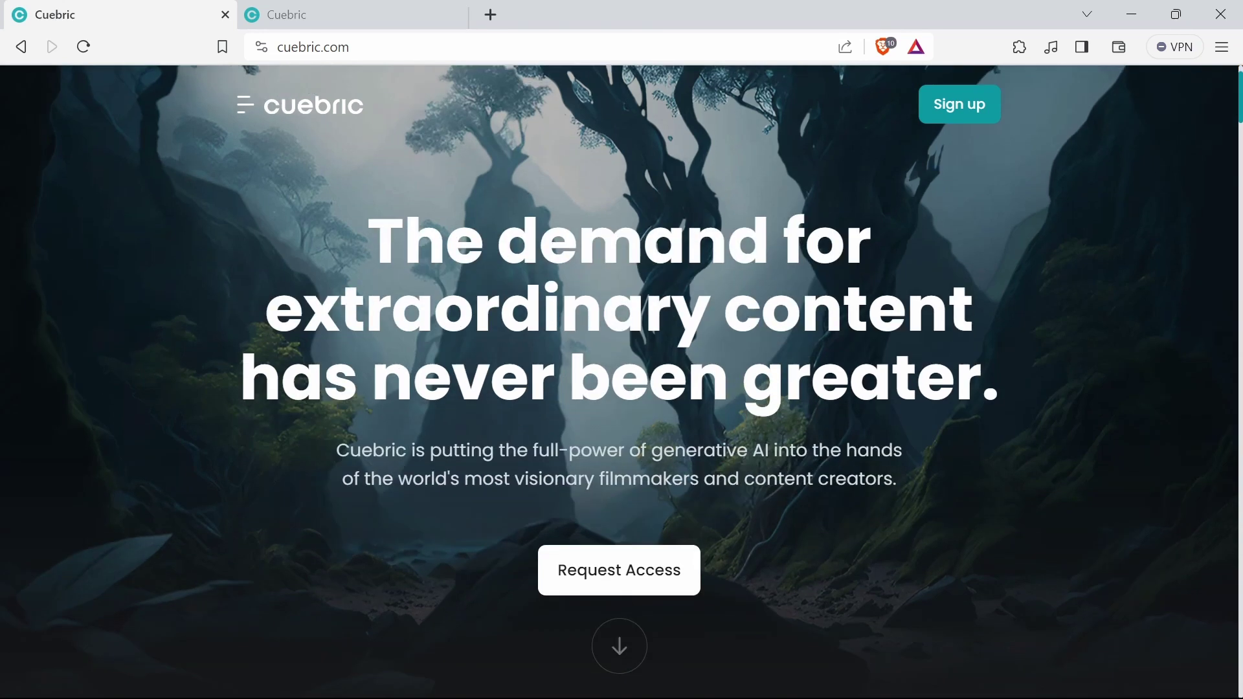
scroll(565, 346, "down", 3)
scroll(565, 346, "up", 2)
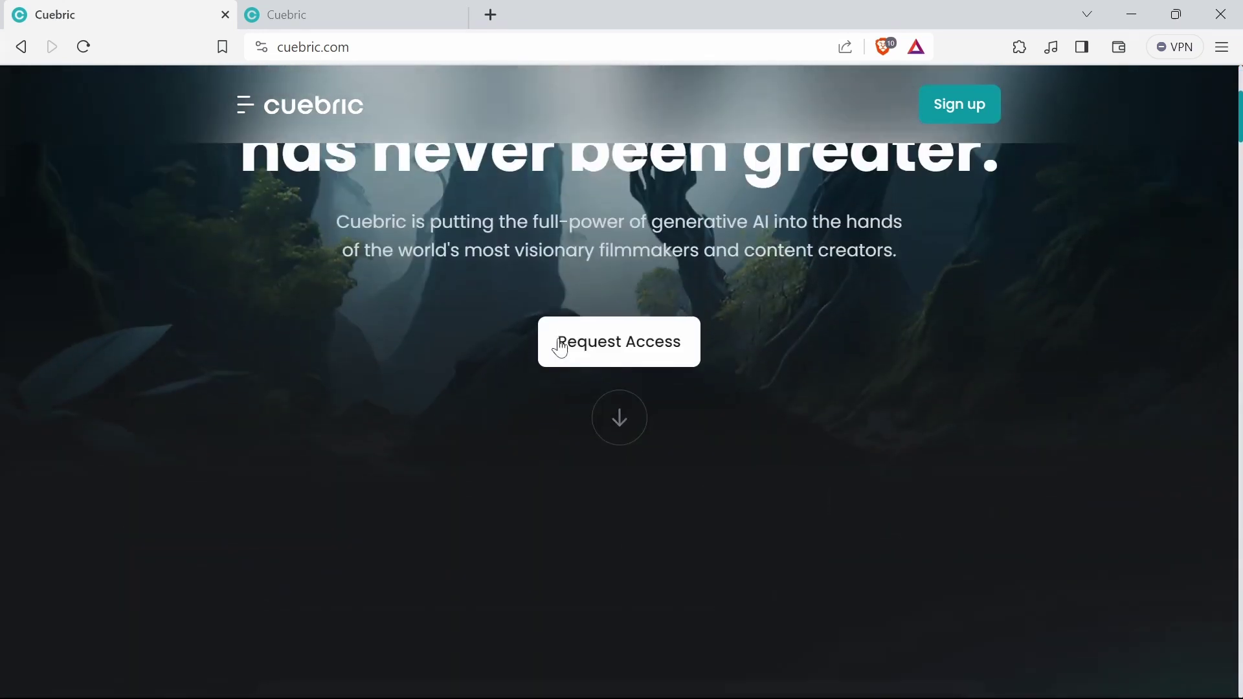
scroll(565, 346, "down", 6)
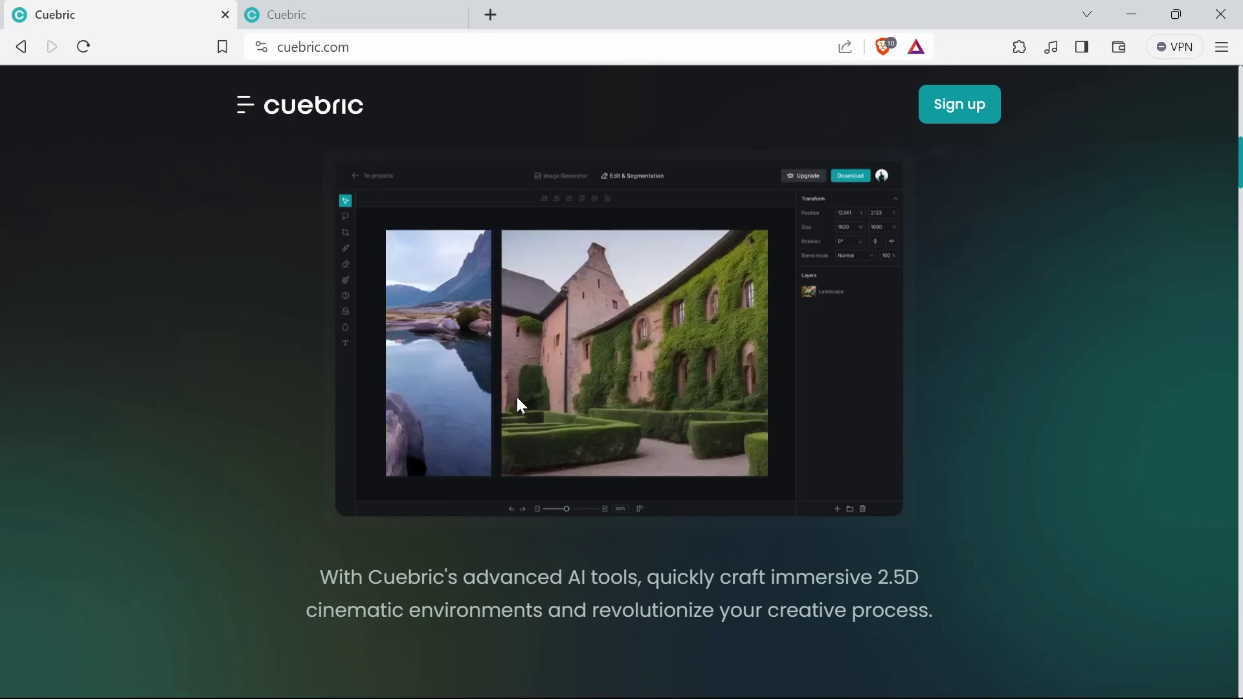
scroll(586, 334, "down", 5)
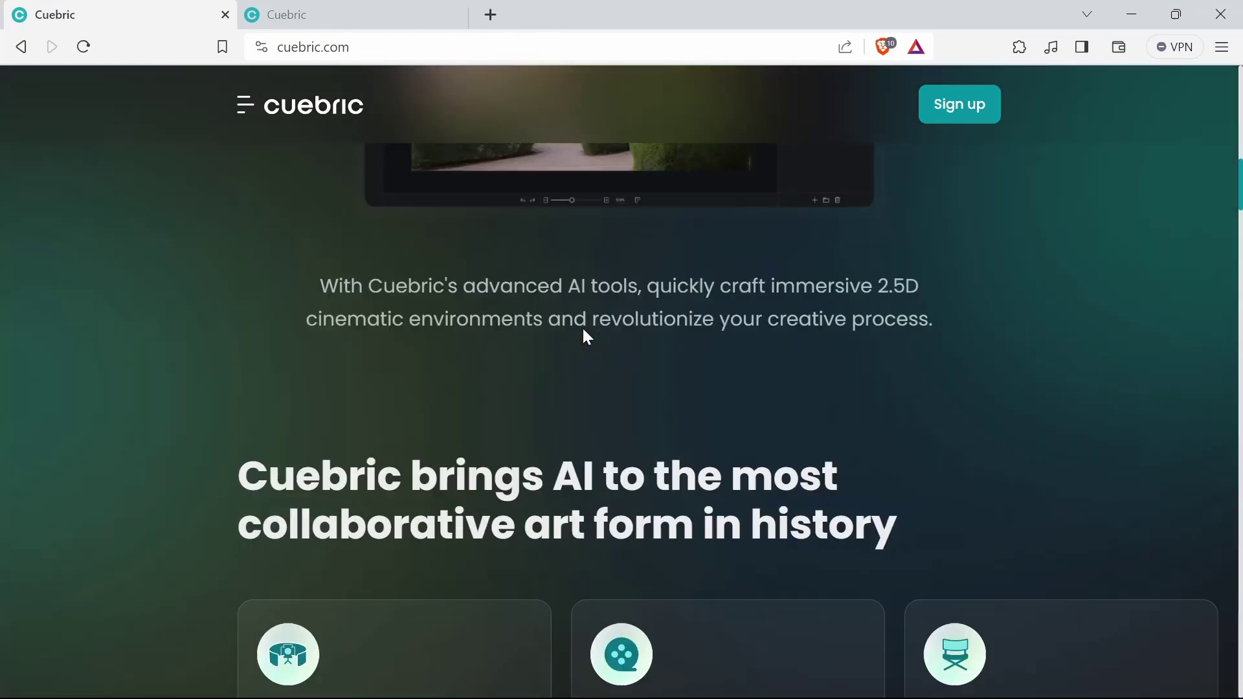
scroll(586, 334, "down", 8)
scroll(582, 331, "down", 6)
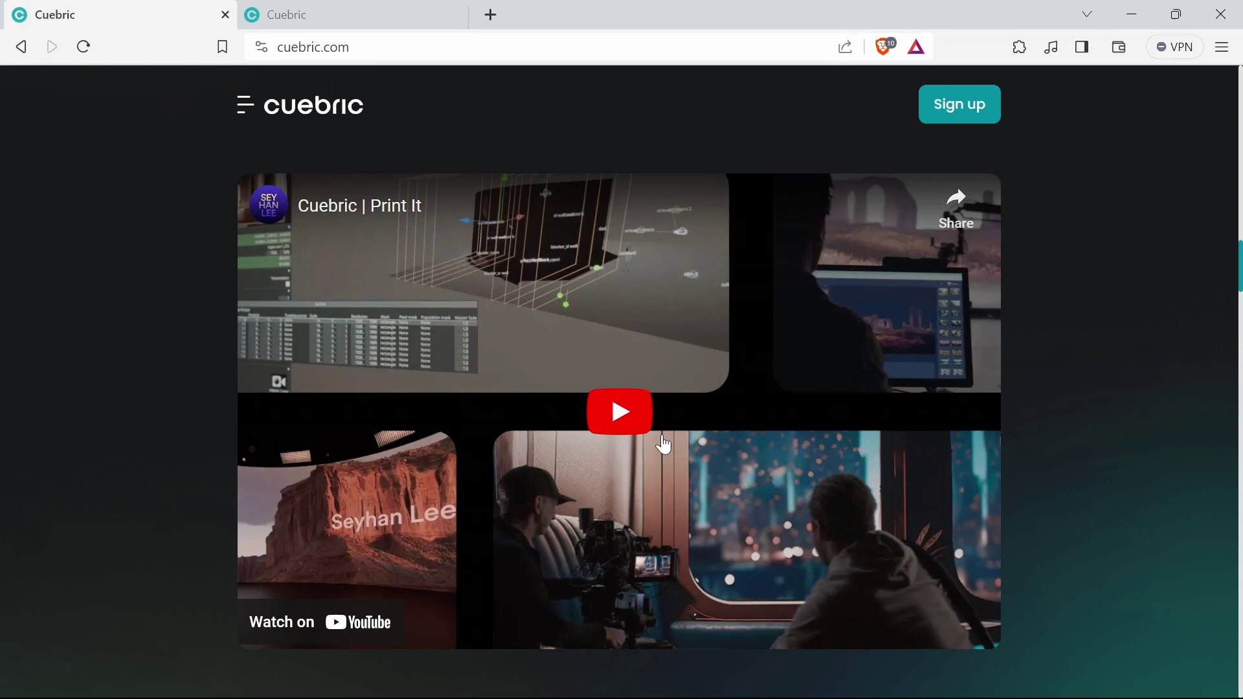
scroll(665, 446, "up", 10)
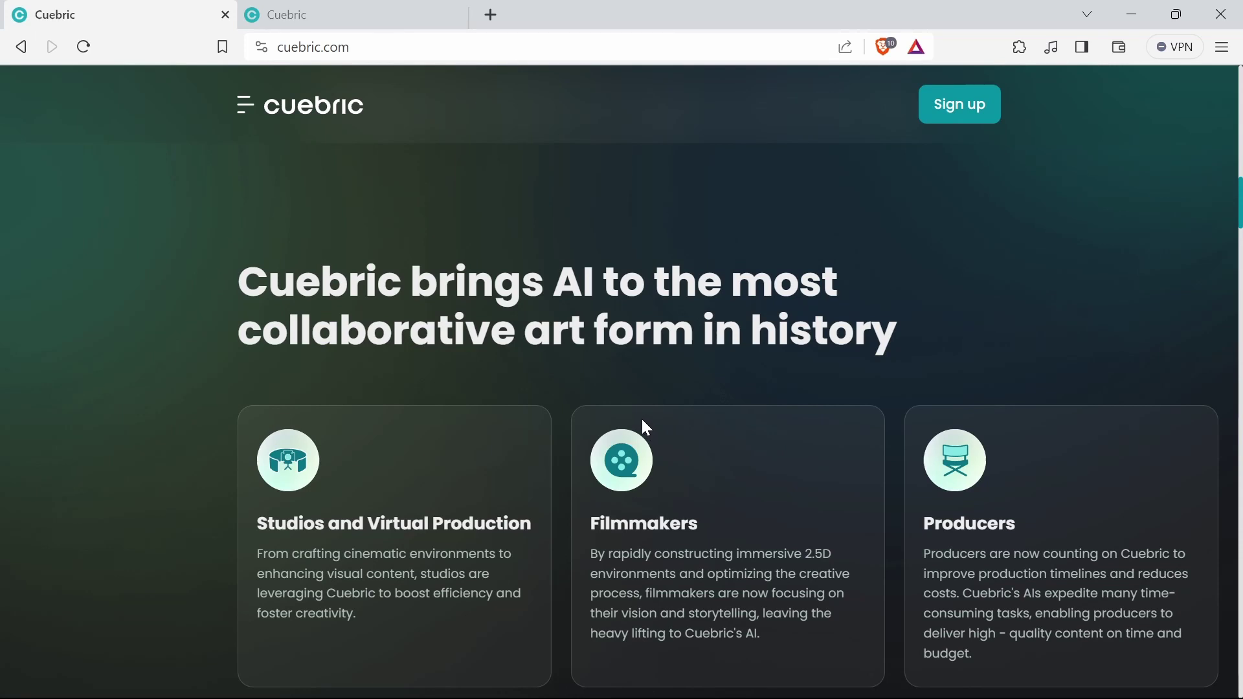
scroll(641, 414, "up", 6)
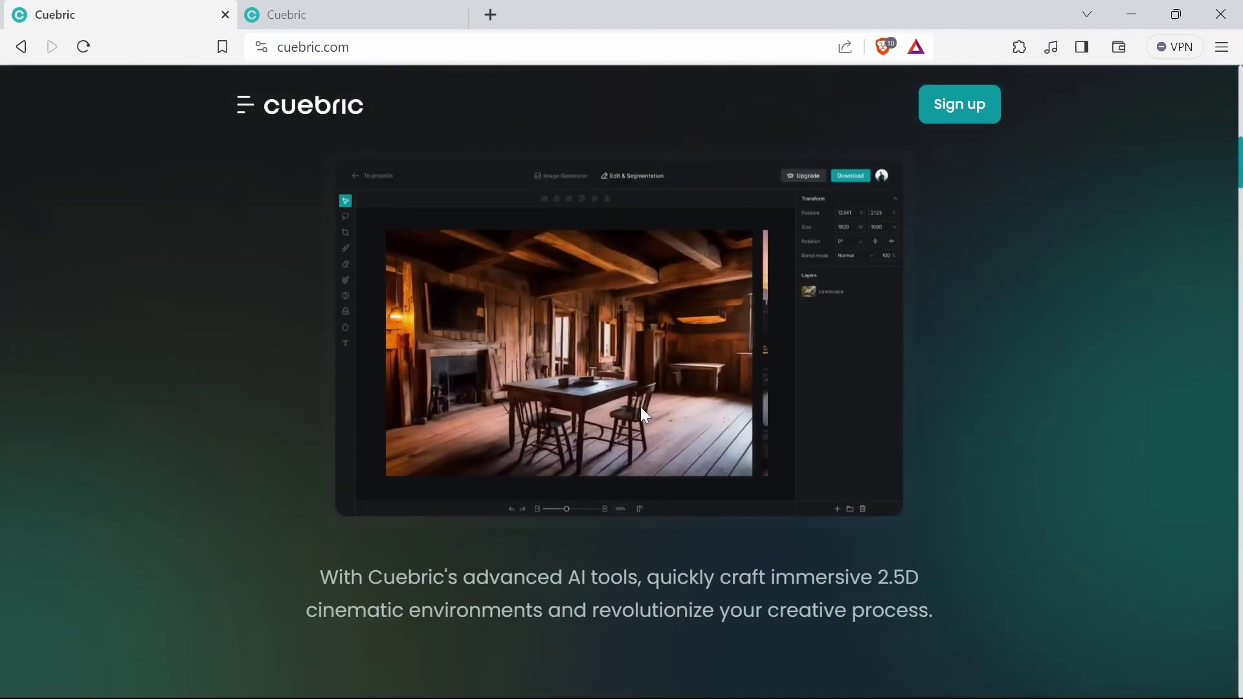
scroll(613, 390, "up", 10)
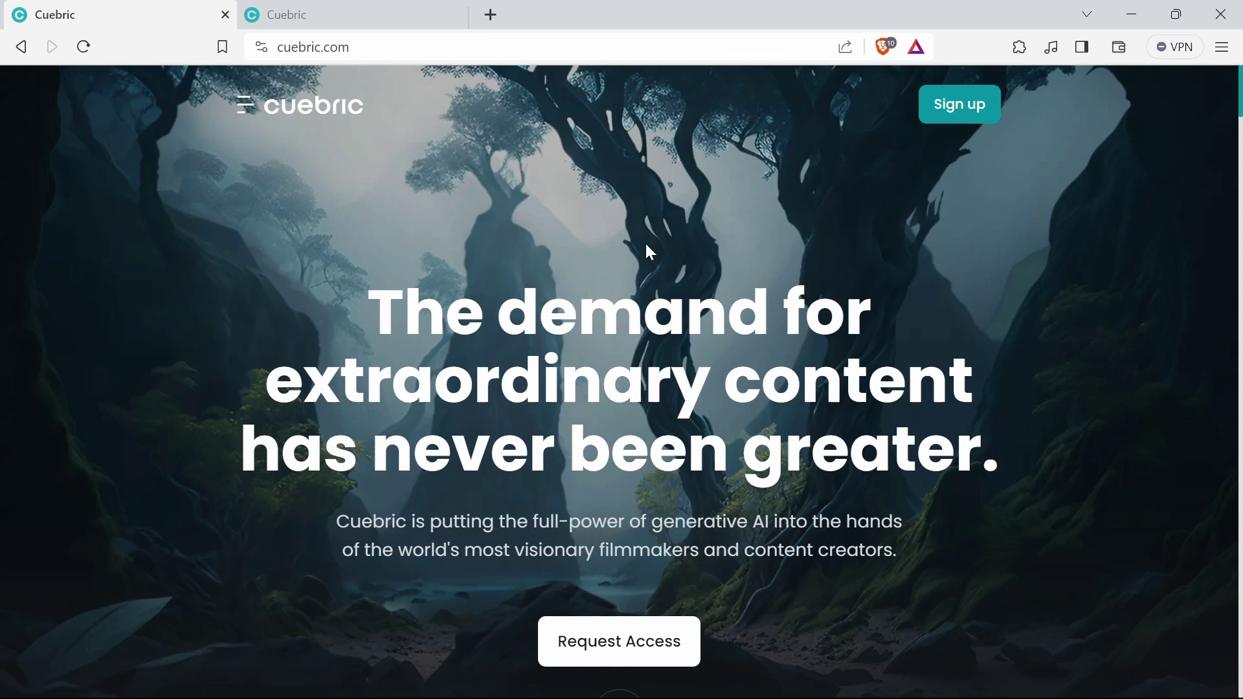
Move over to the app.cuebric.com tab and return to the Select tool.
left_click_drag(1239, 91, 1239, 514)
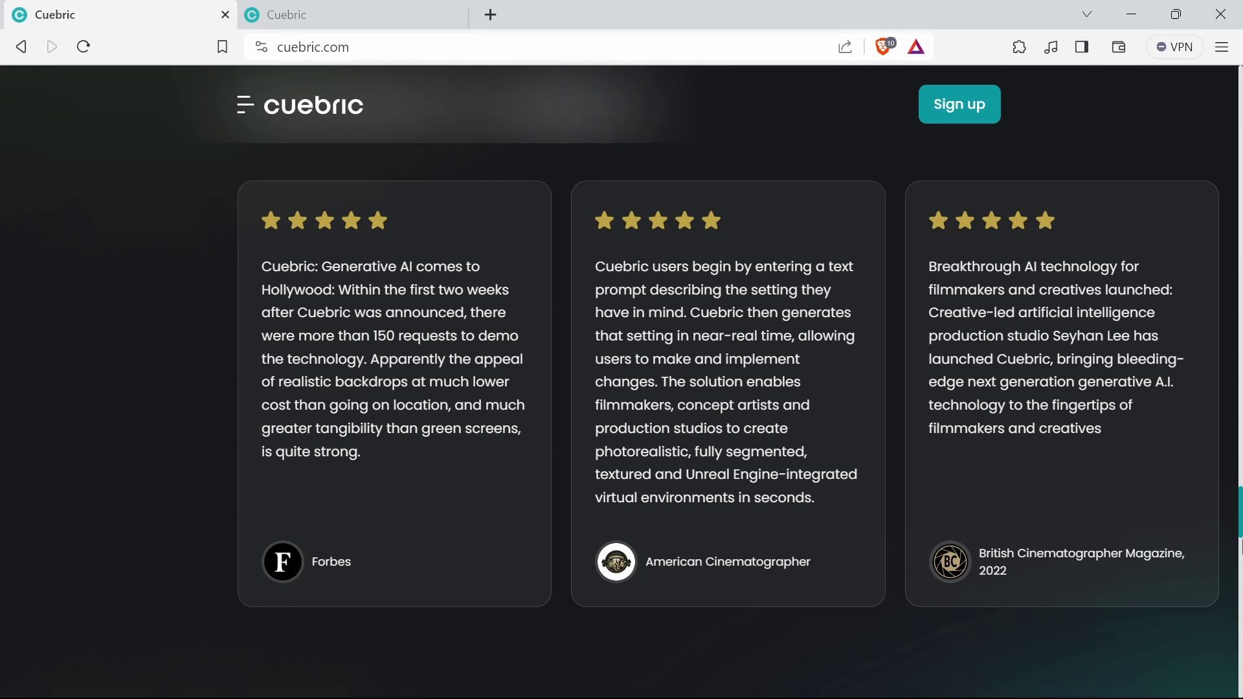
left_click_drag(1240, 512, 1220, 75)
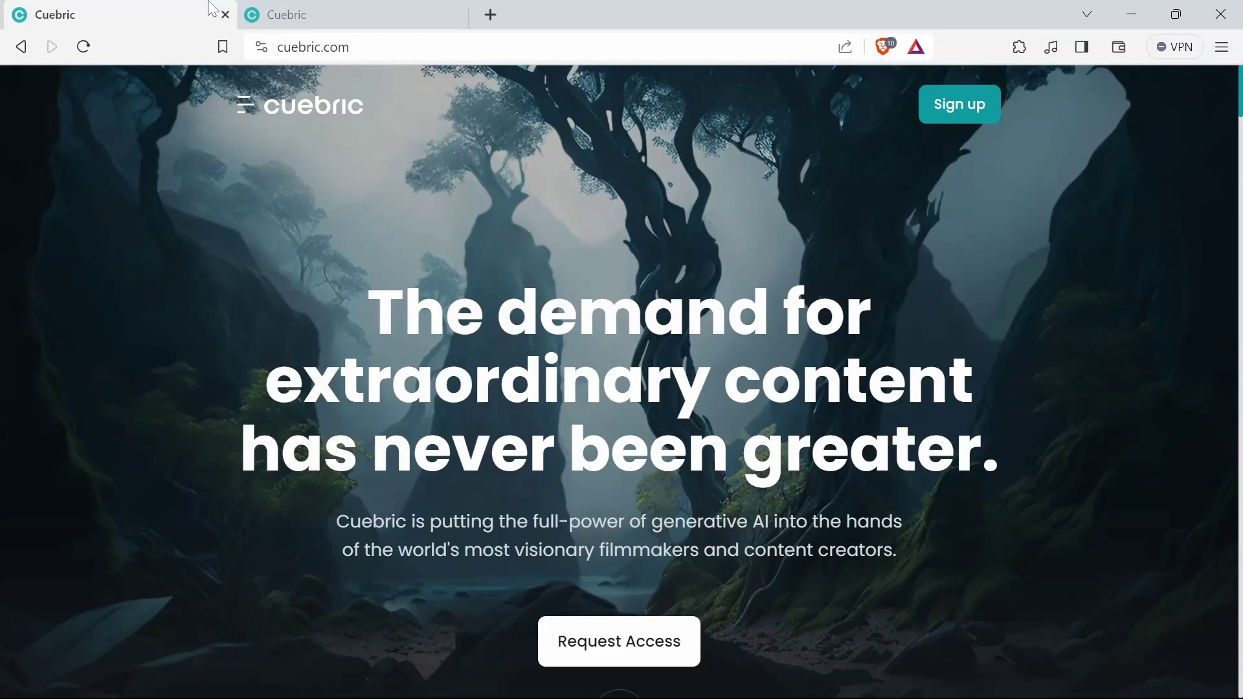
left_click(288, 9)
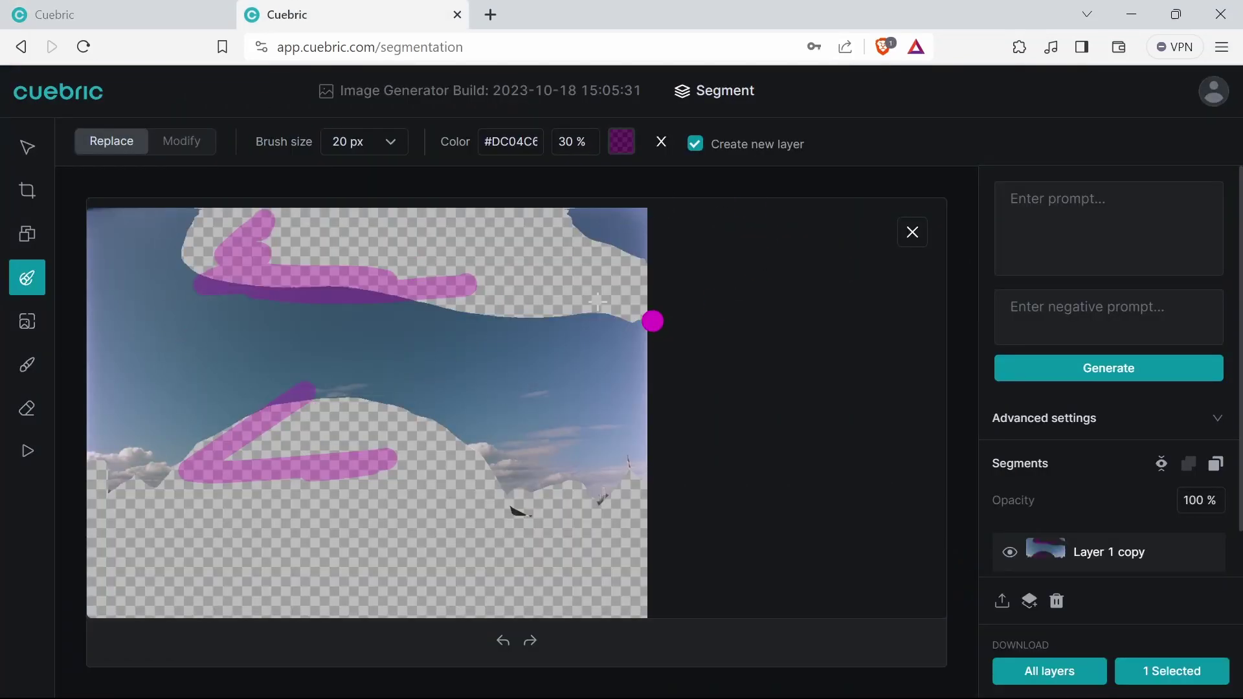
left_click(29, 144)
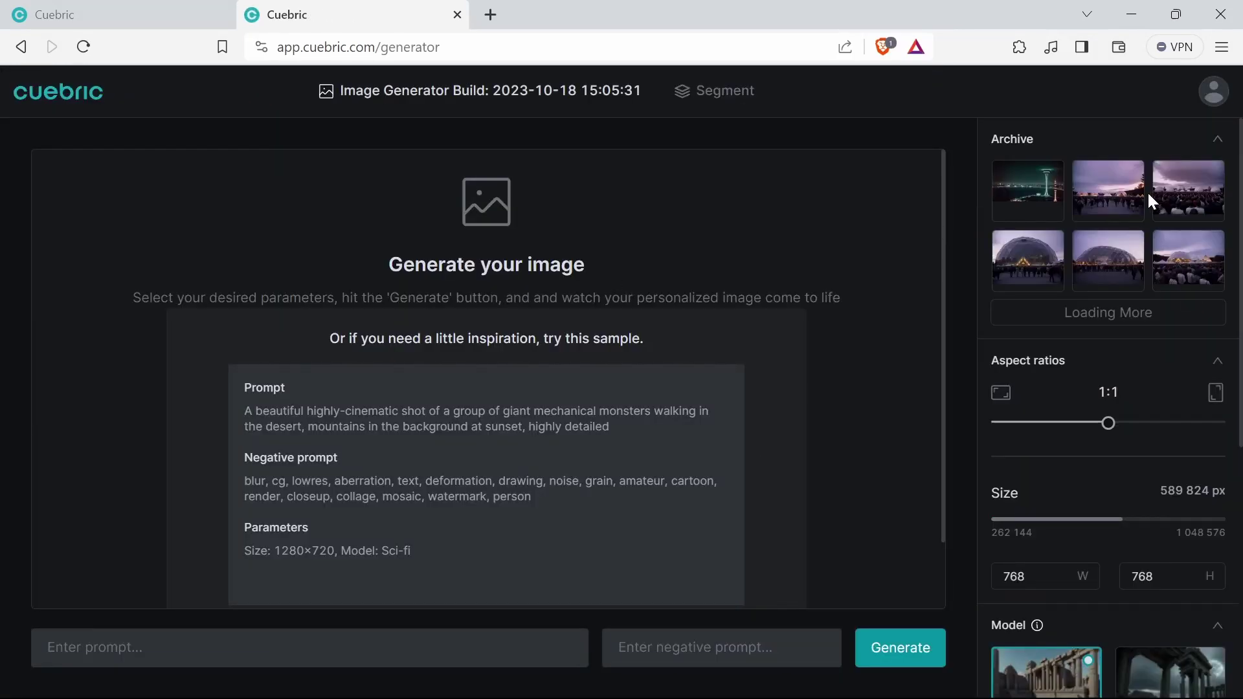
Load the third archived Expo 67 dome-and-crowd image and select its whole prompt text.
left_click(1191, 204)
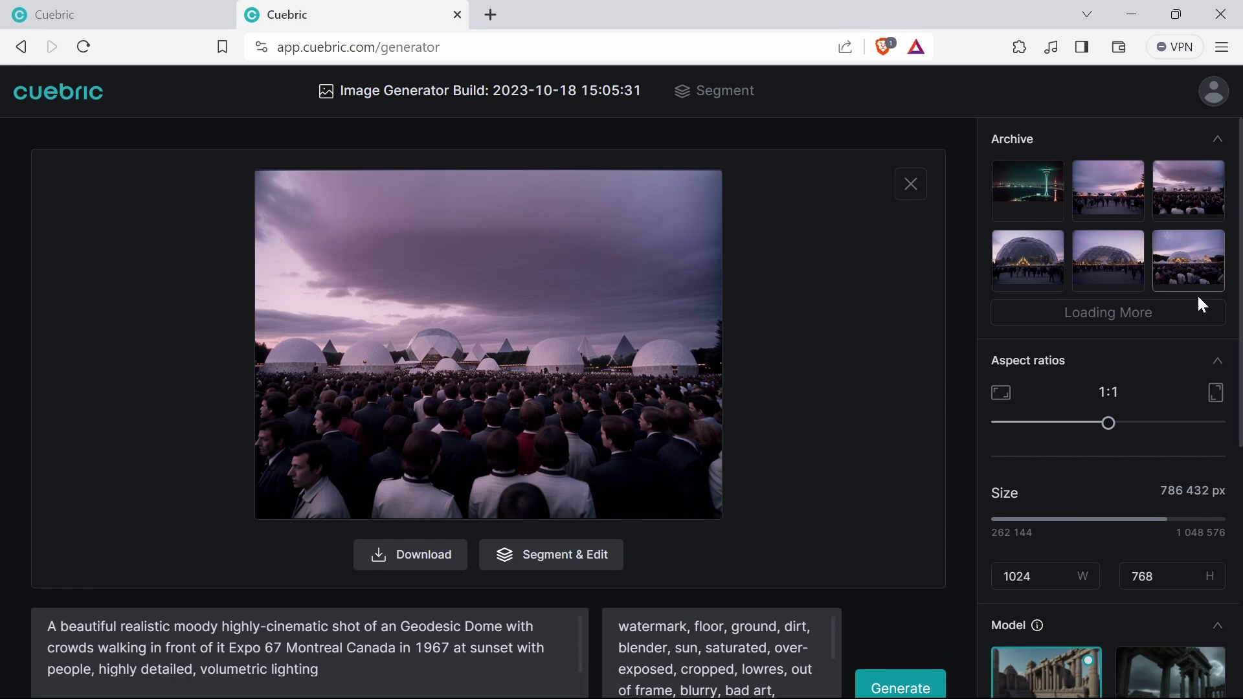
scroll(1165, 389, "down", 5)
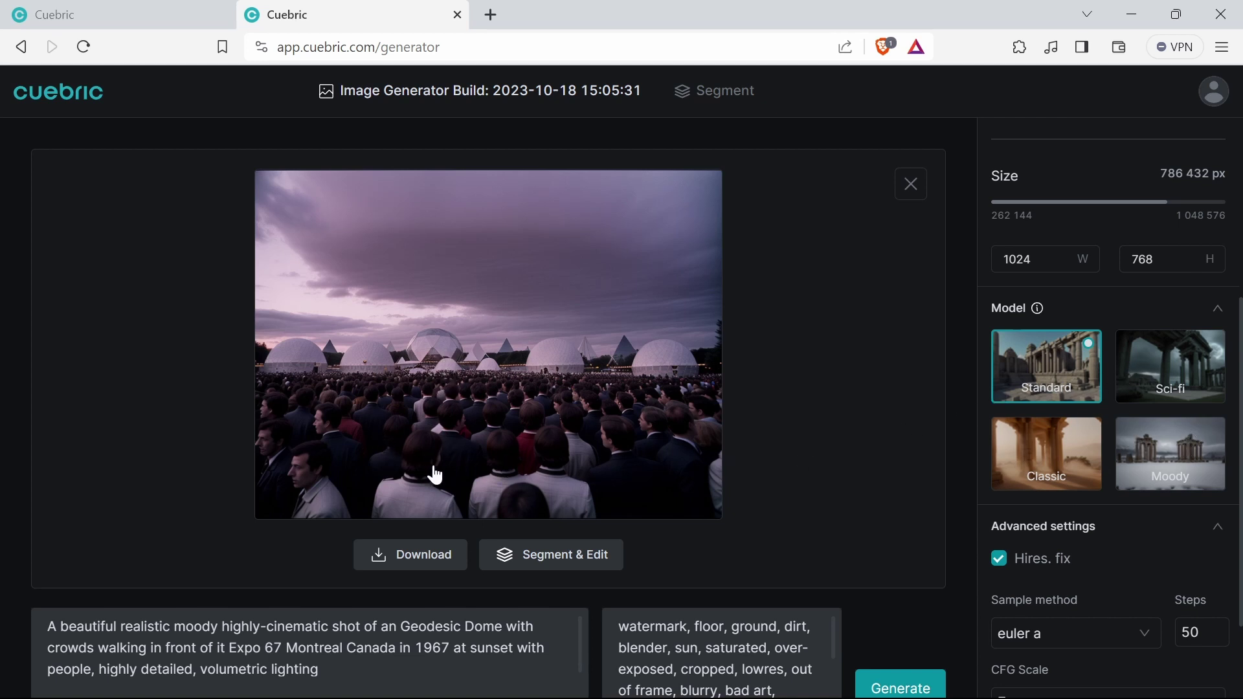
left_click(348, 686)
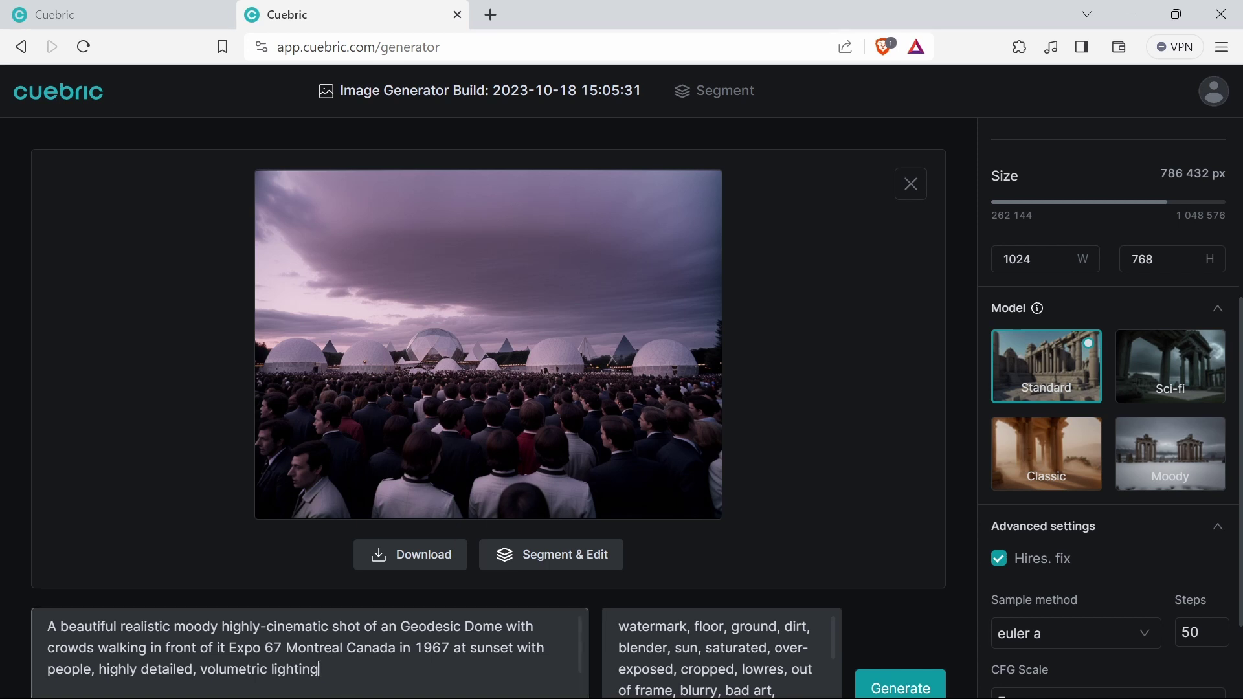
left_click_drag(49, 626, 415, 687)
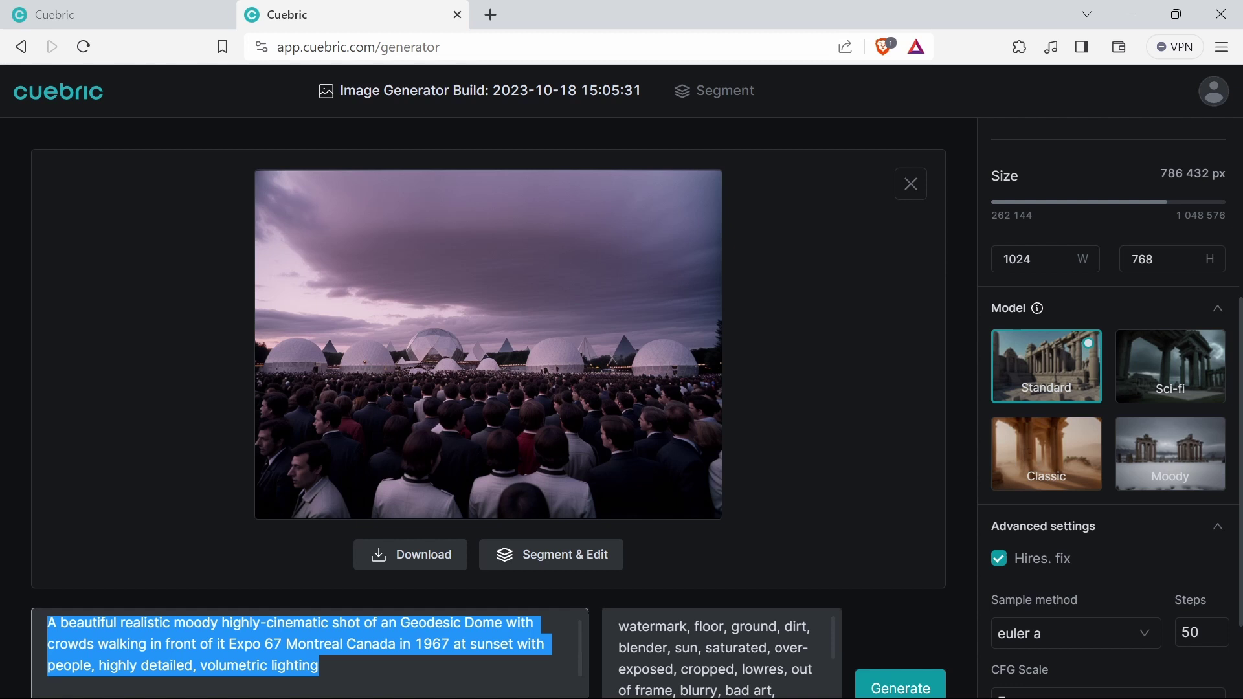
left_click_drag(320, 668, 4, 605)
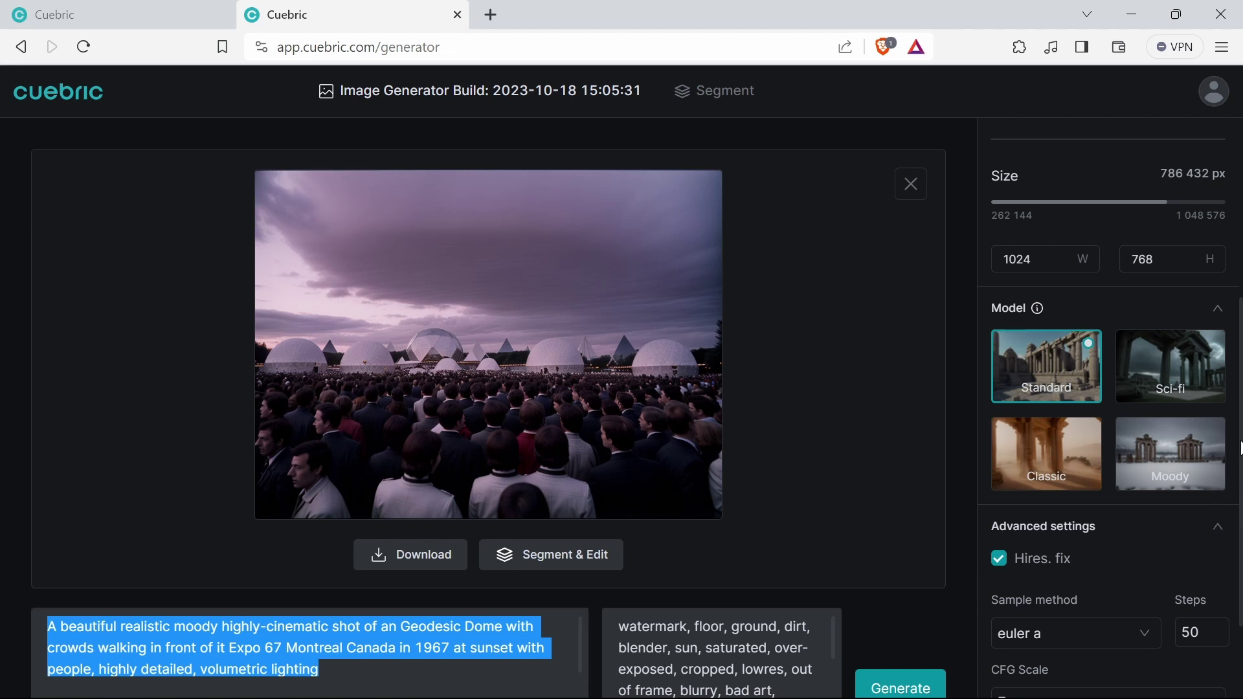
scroll(1240, 453, "down", 2)
scroll(1109, 402, "up", 5)
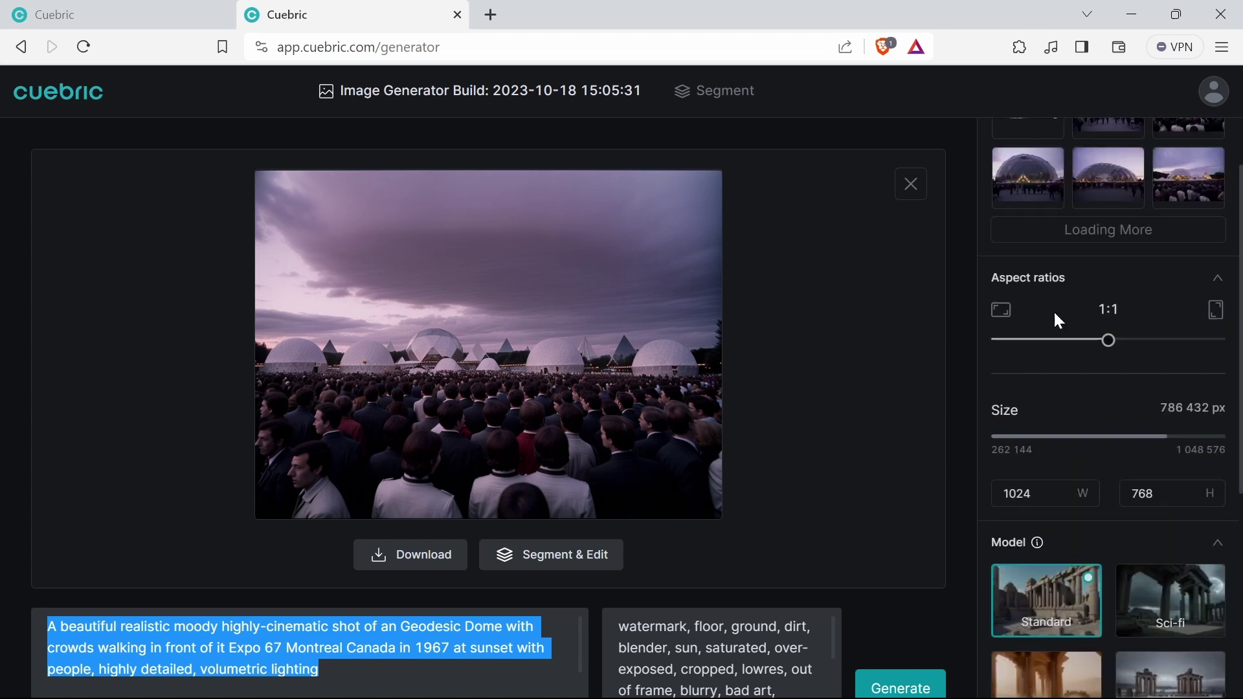
Send the dome image to Segment & Edit by Depth, duplicate it, hide Layer 1, calculate depth.
left_click(599, 556)
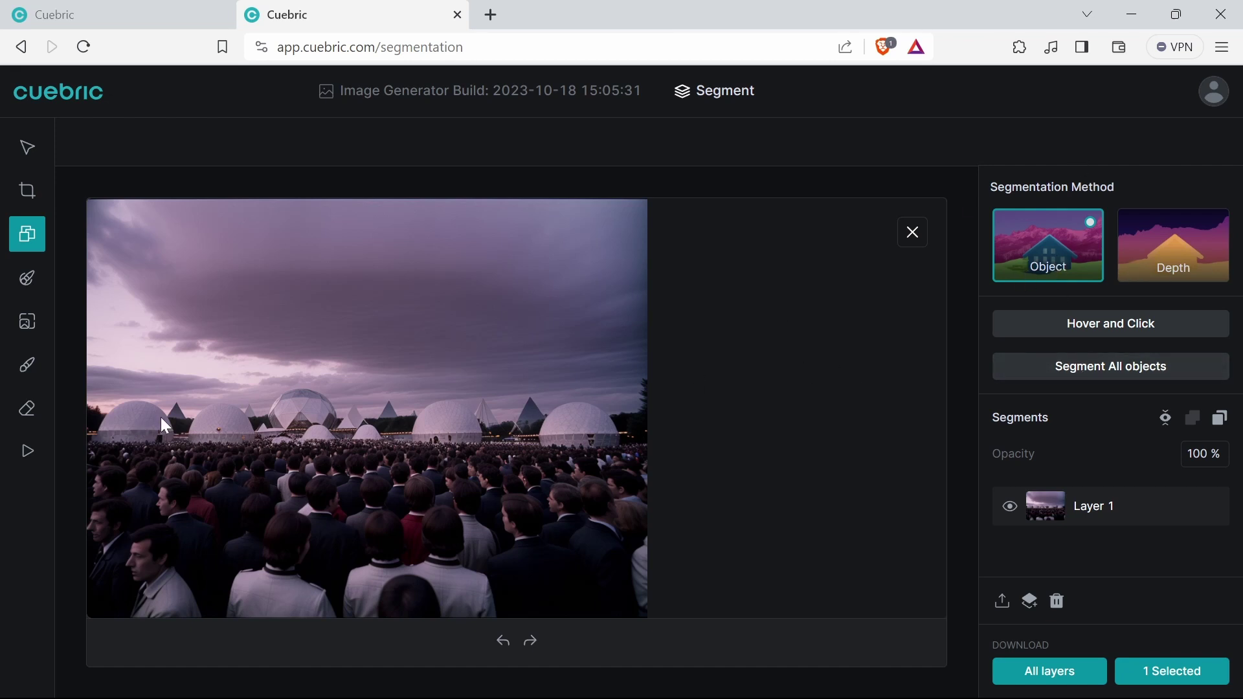
left_click(1167, 262)
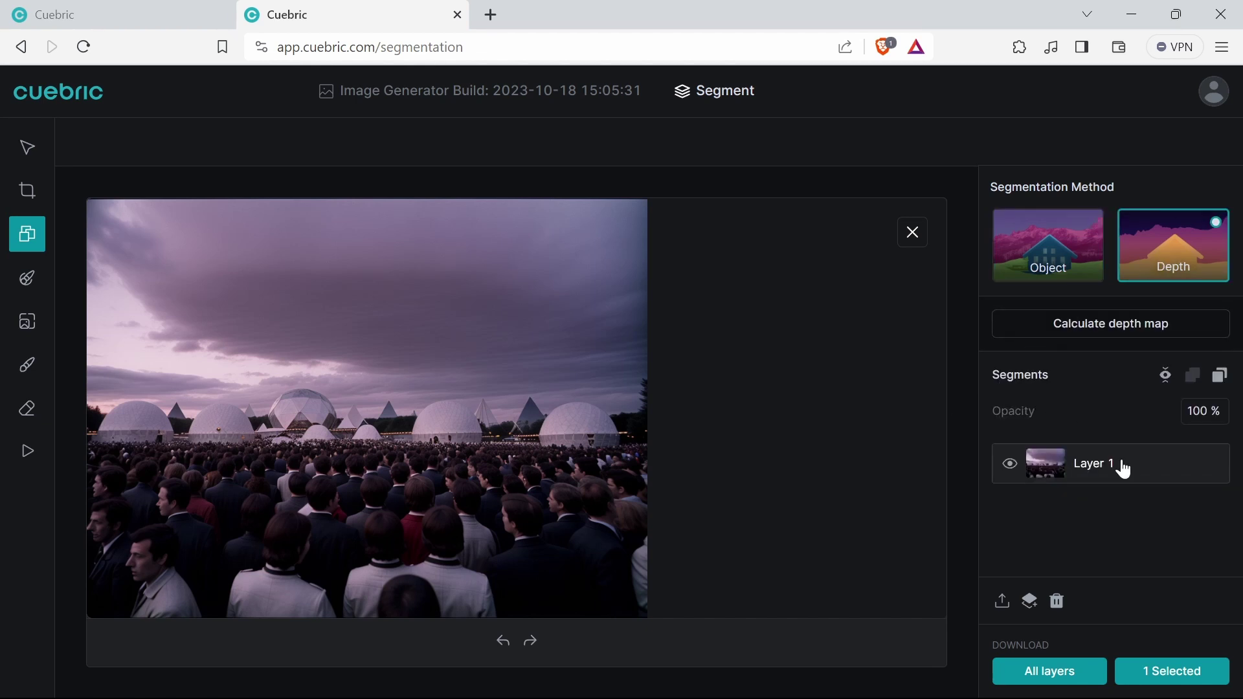
left_click(1223, 380)
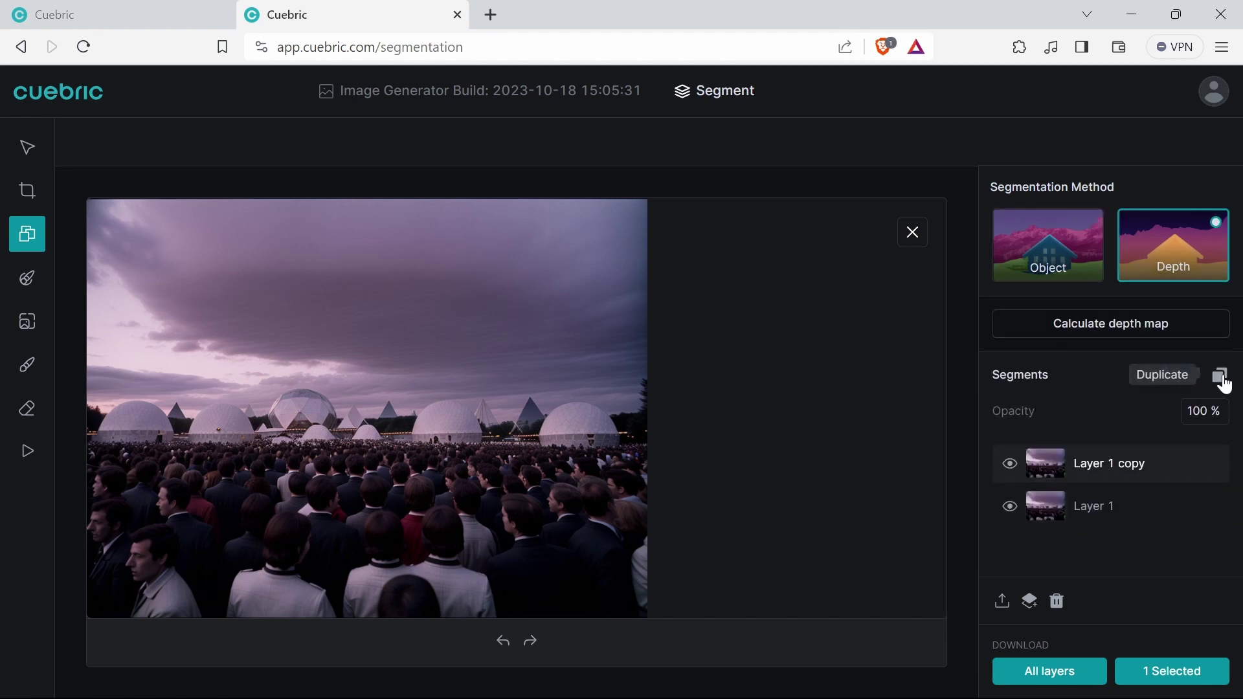
left_click(1011, 508)
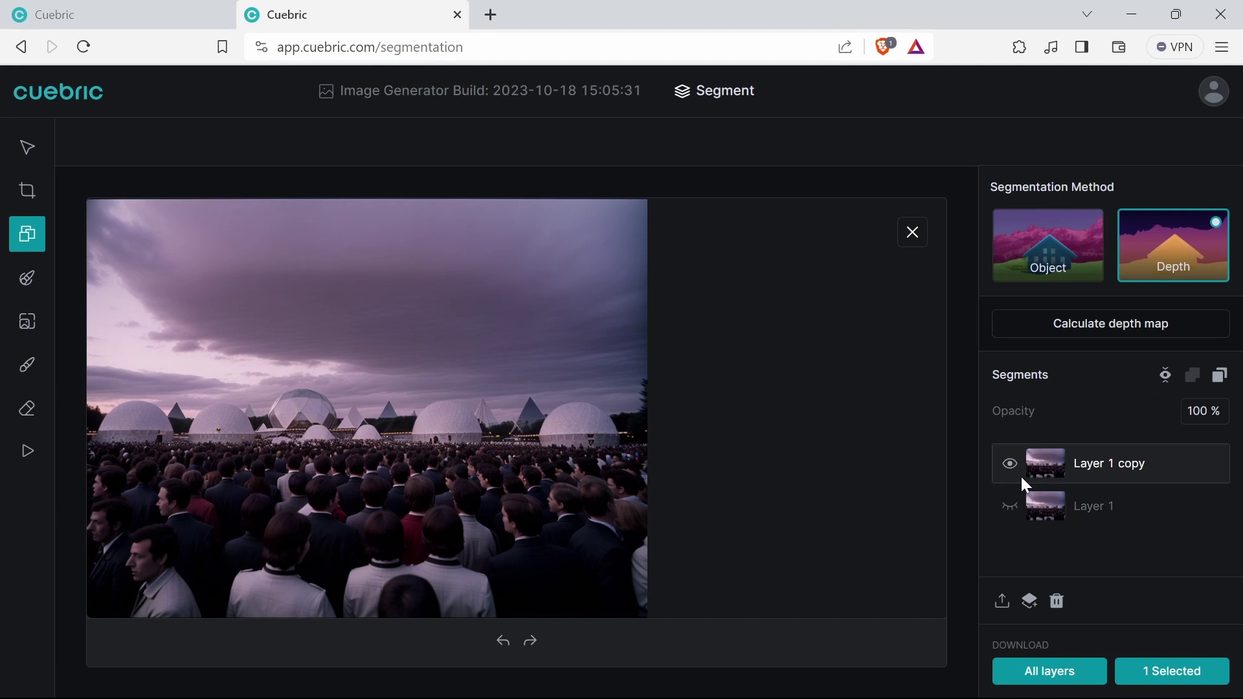
left_click(1100, 332)
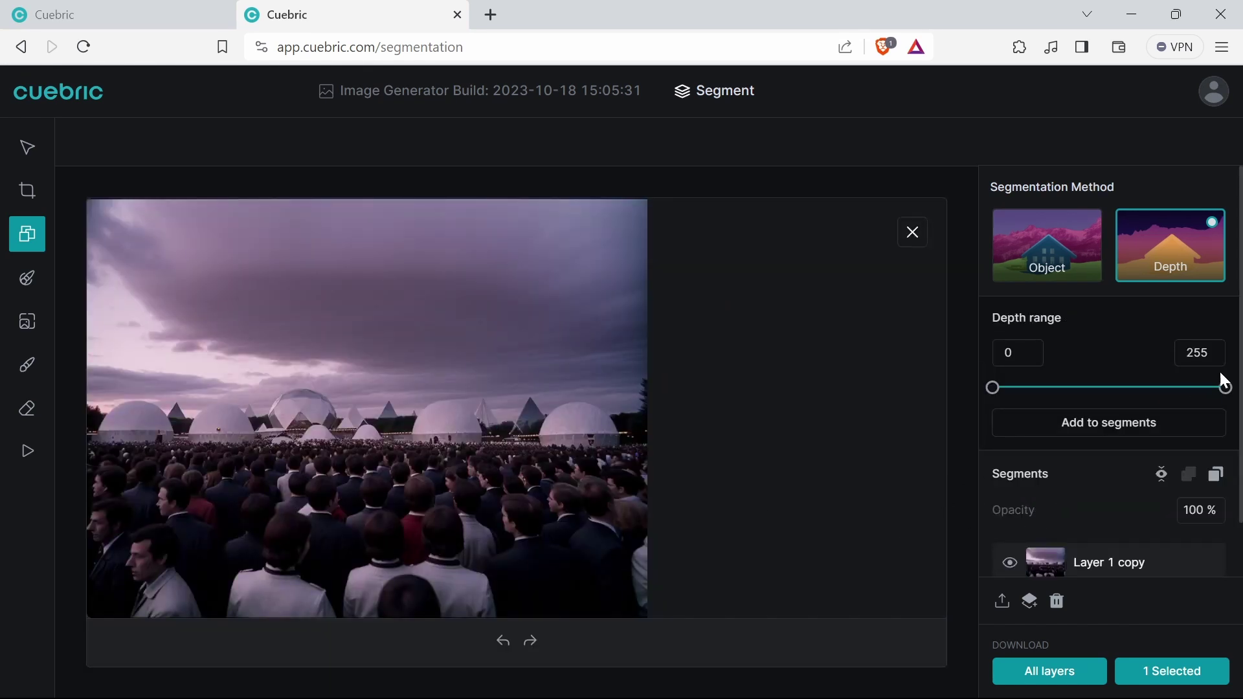
Narrow the depth range to 70–255 so only the foreground crowd remains.
mouse_move(1223, 387)
left_mouse_down()
mouse_move(1073, 403)
mouse_move(1229, 389)
left_mouse_up()
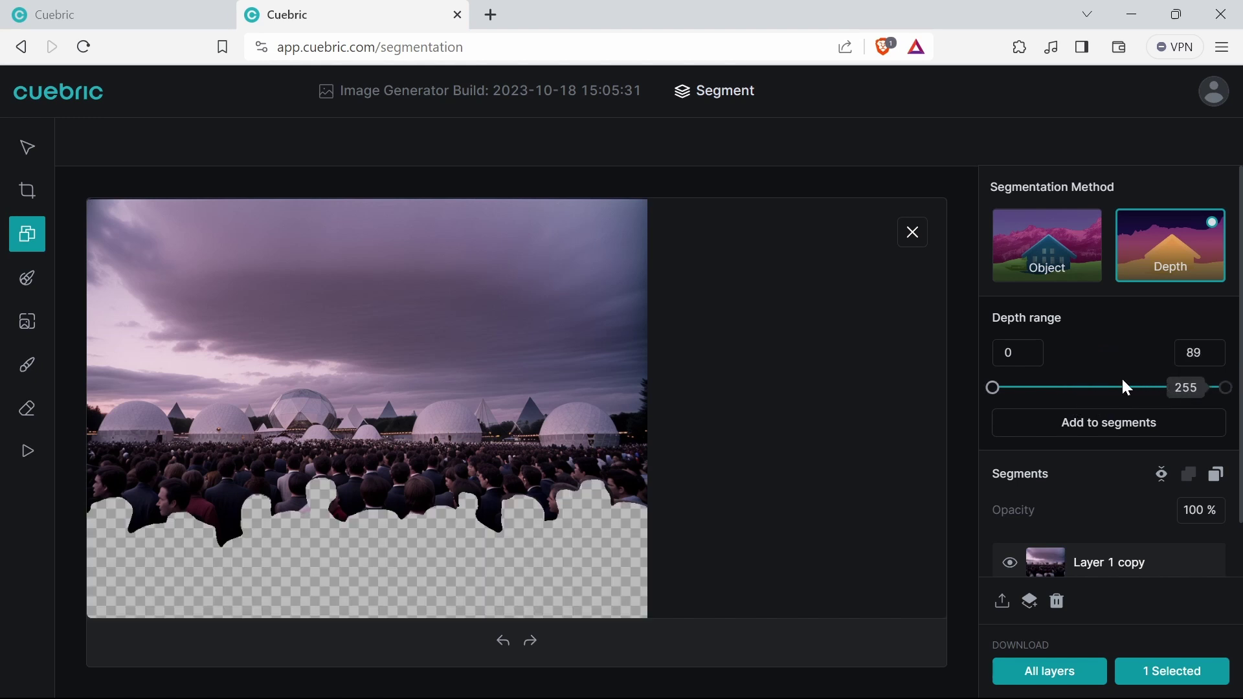
left_click_drag(986, 389, 1049, 391)
left_click_drag(1049, 391, 1057, 395)
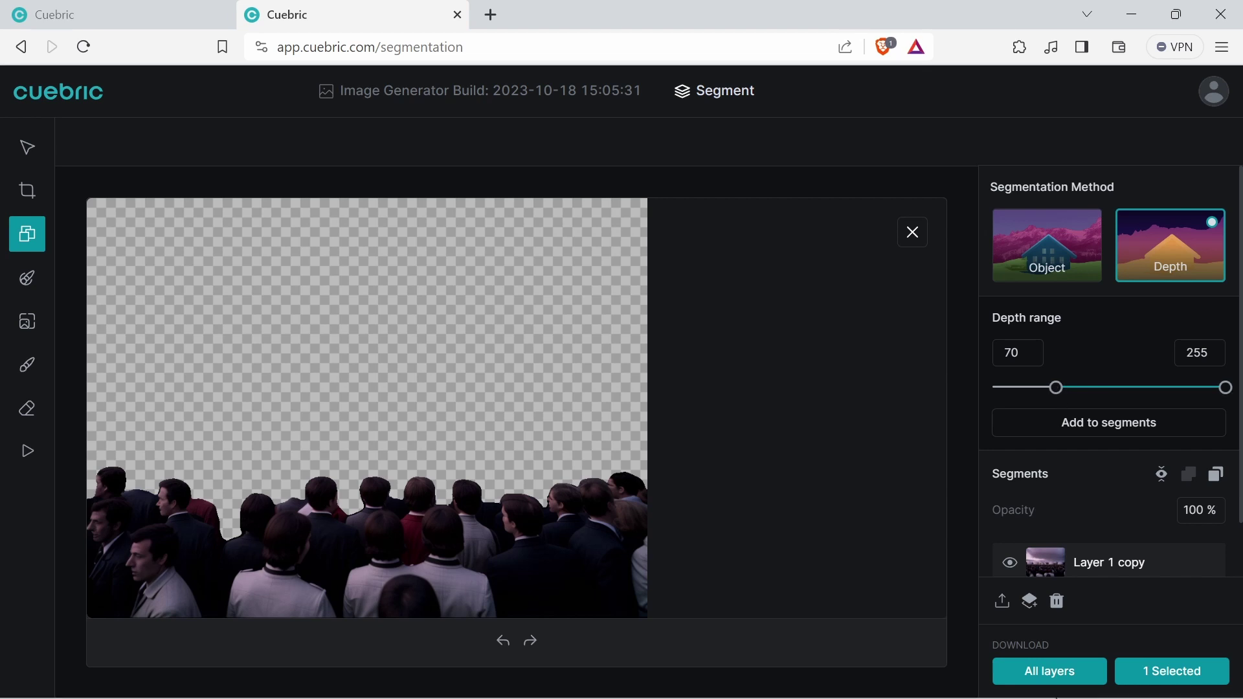
scroll(1126, 566, "down", 1)
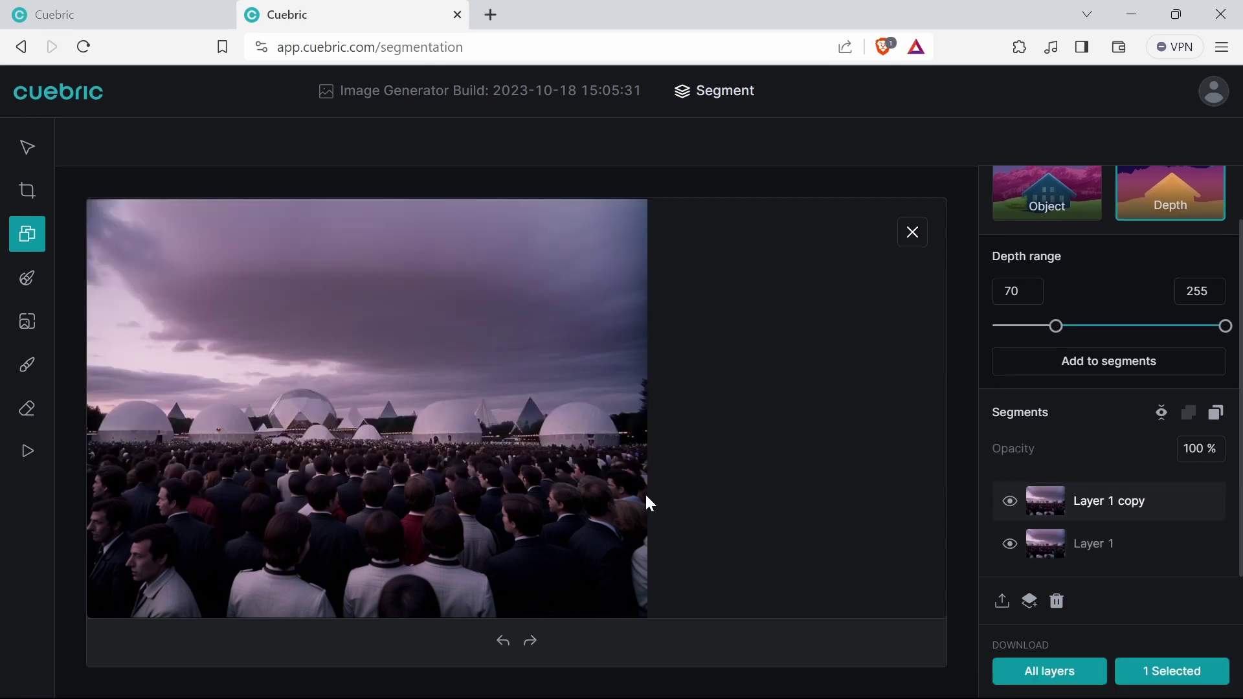
Open the Parallax Preview and download all layers.
left_click(31, 457)
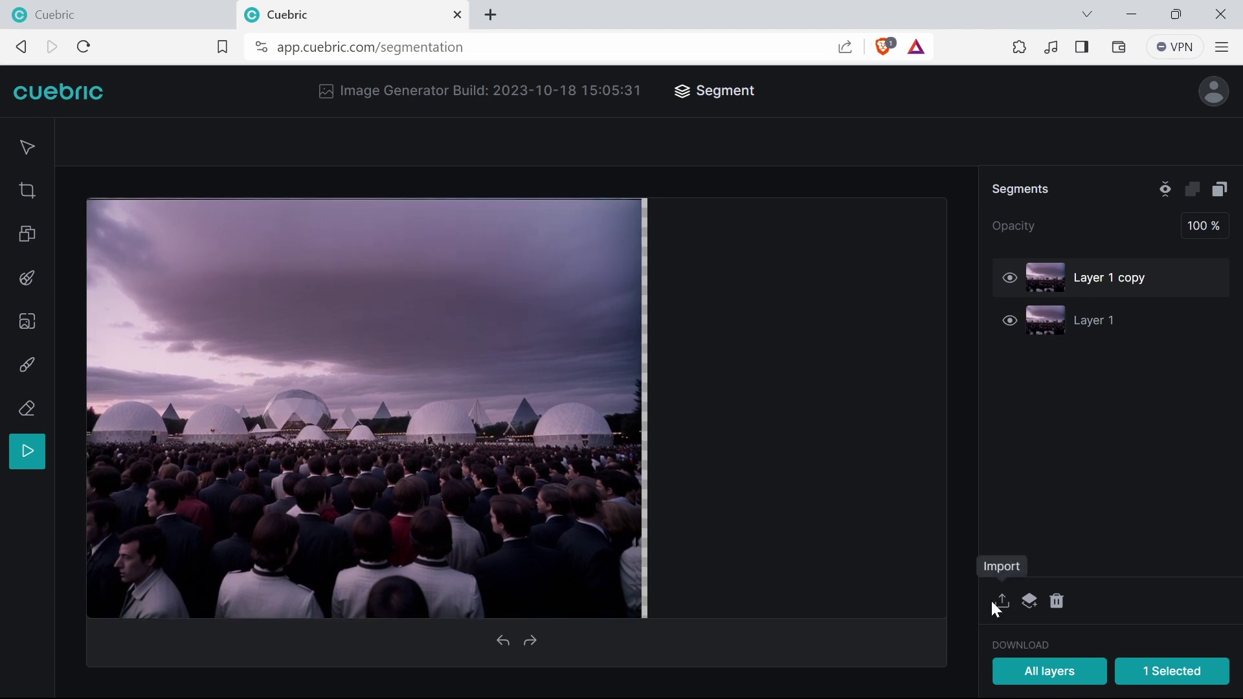
left_click(1030, 673)
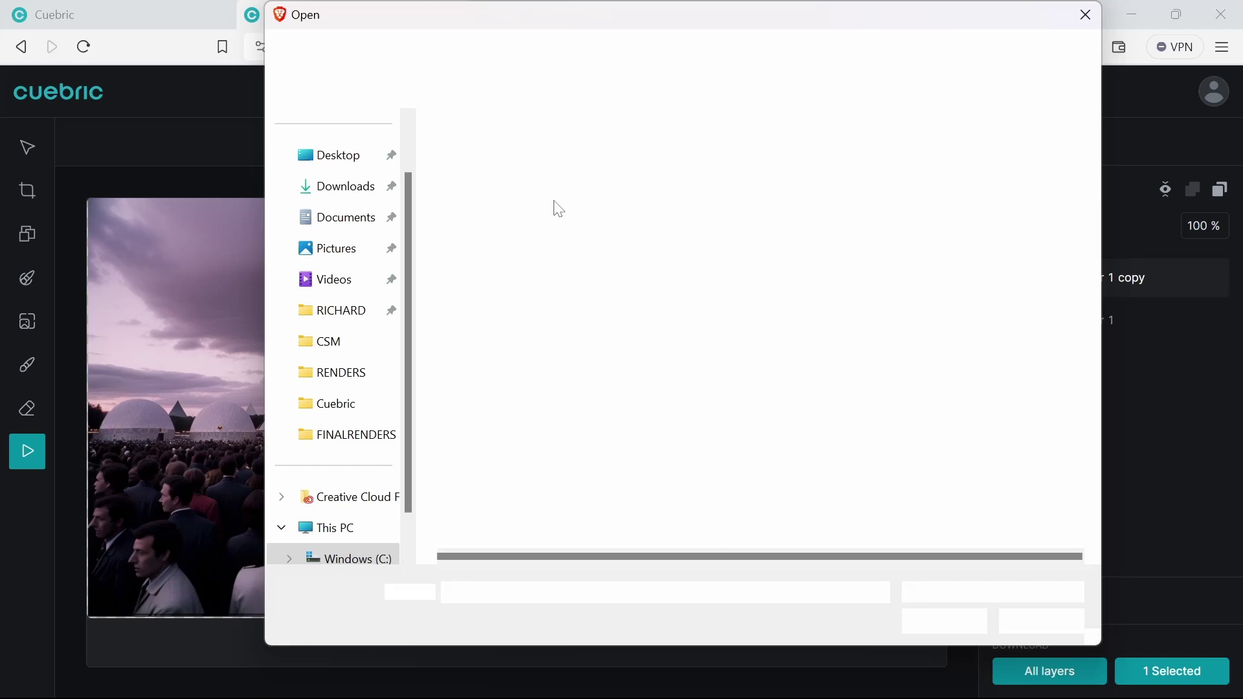
Close the import dialog without importing, then drag across the preview to test the parallax.
left_click(512, 181)
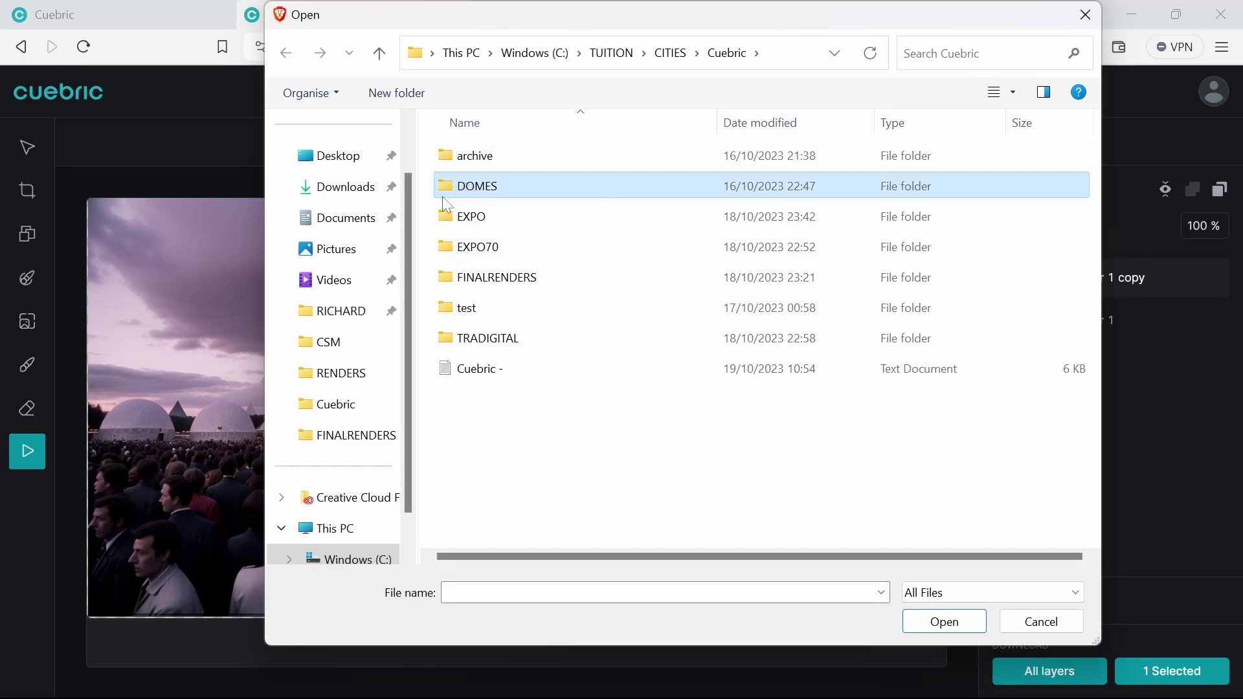
left_click(1086, 14)
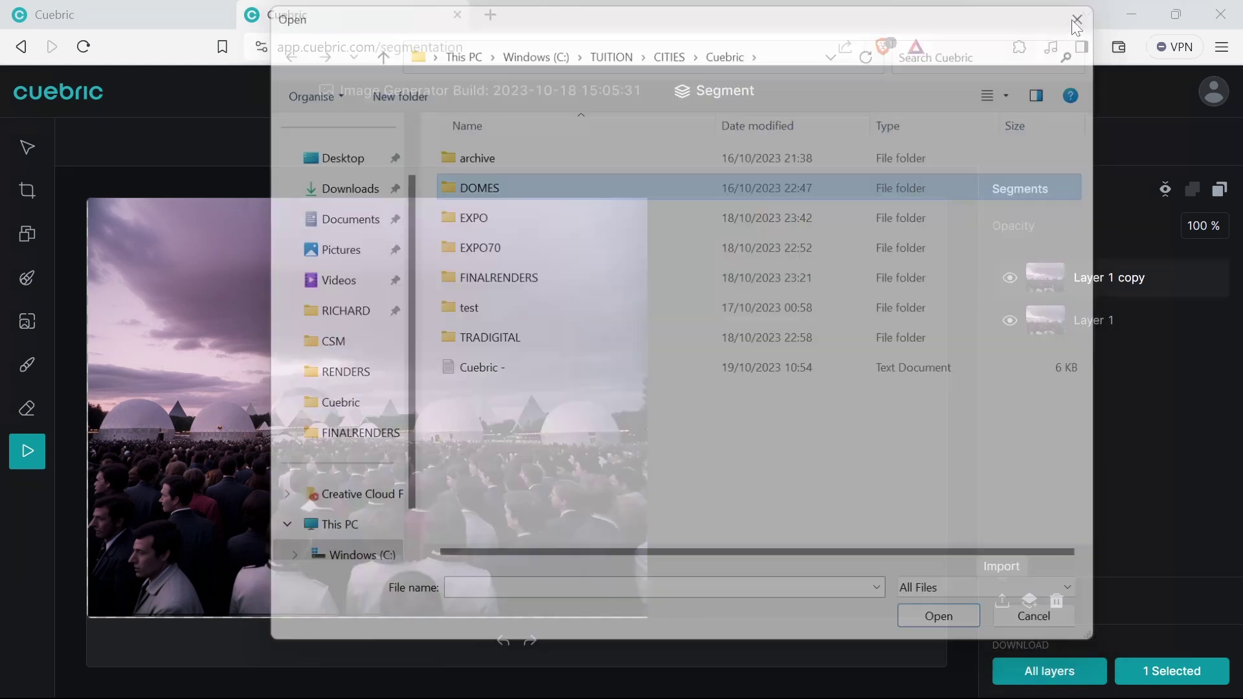
left_click_drag(455, 402, 905, 408)
mouse_move(408, 403)
left_mouse_down()
mouse_move(239, 406)
mouse_move(336, 410)
mouse_move(430, 375)
mouse_move(733, 397)
mouse_move(327, 405)
mouse_move(289, 380)
mouse_move(313, 382)
mouse_move(219, 380)
mouse_move(405, 350)
mouse_move(218, 457)
mouse_move(630, 377)
mouse_move(435, 380)
mouse_move(385, 410)
left_mouse_up()
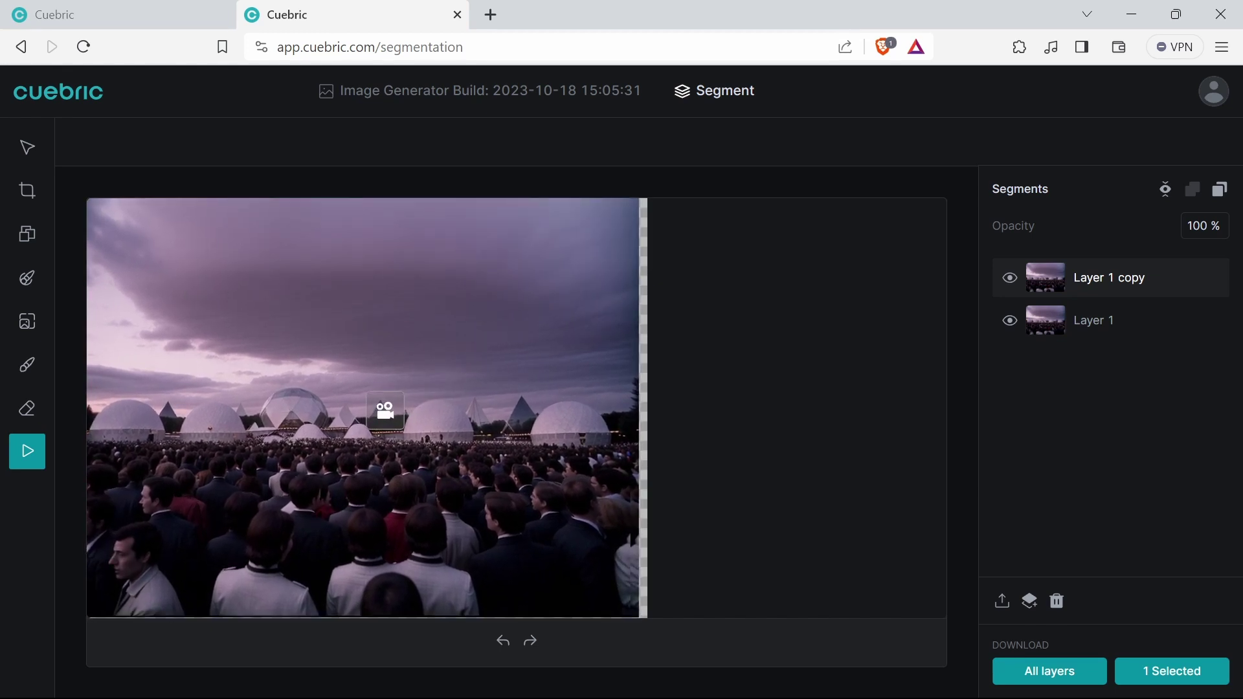
left_click_drag(363, 461, 359, 432)
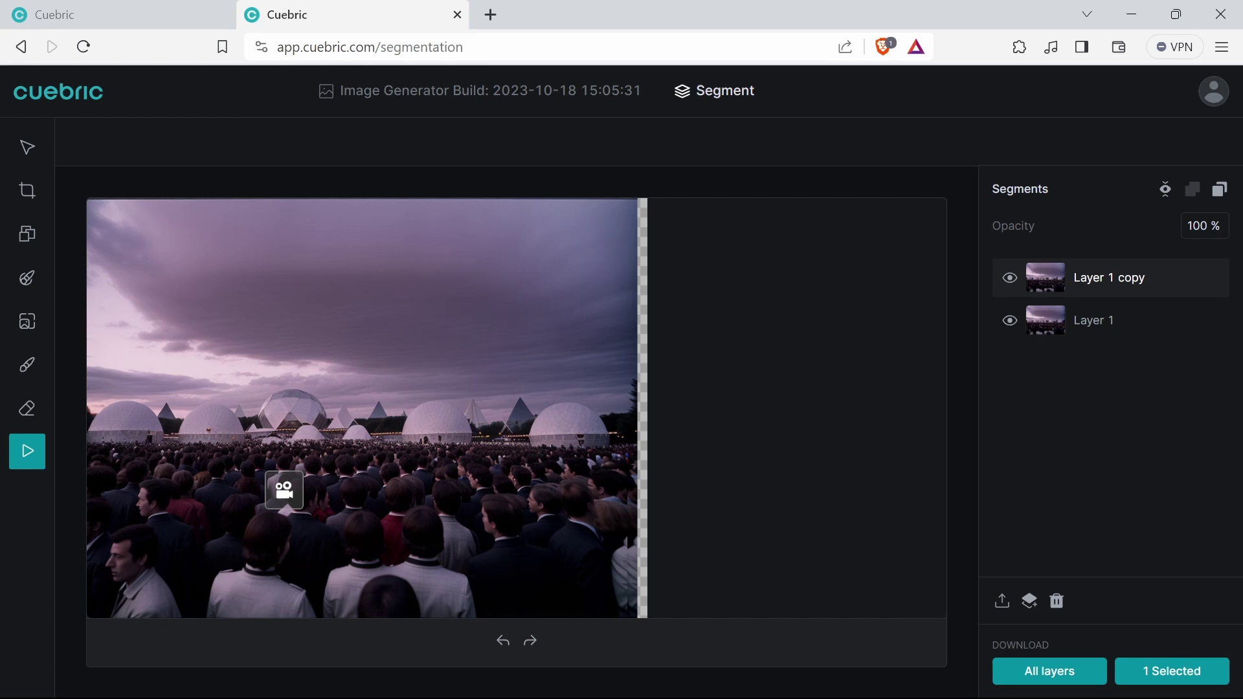
Switch to the Blender project and orbit and zoom out to view the image planes from above.
mouse_move(794, 675)
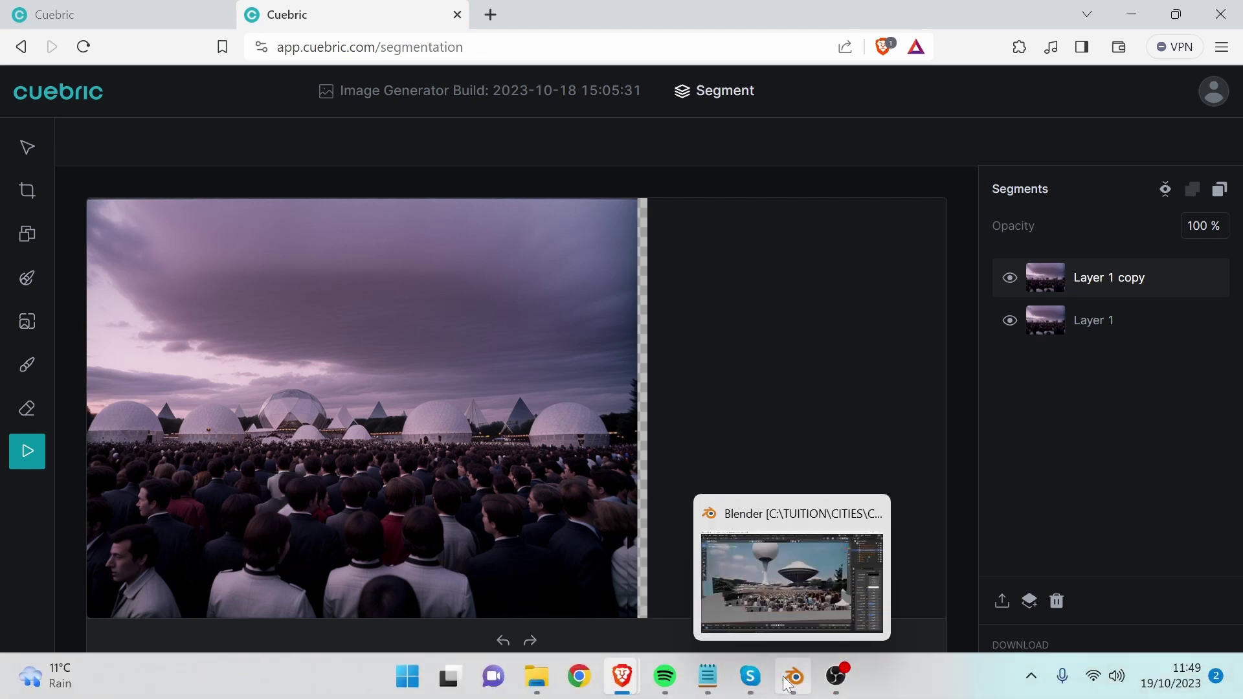
left_click(761, 621)
left_click_drag(538, 330, 5, 399)
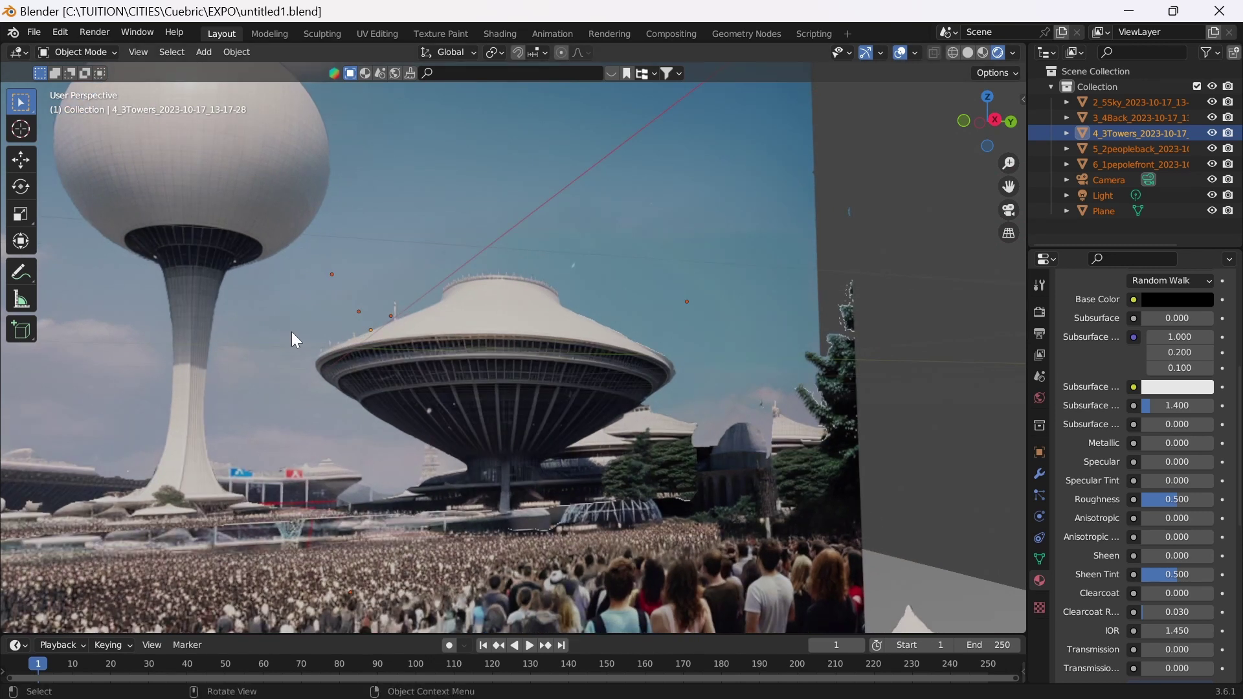
scroll(302, 353, "down", 4)
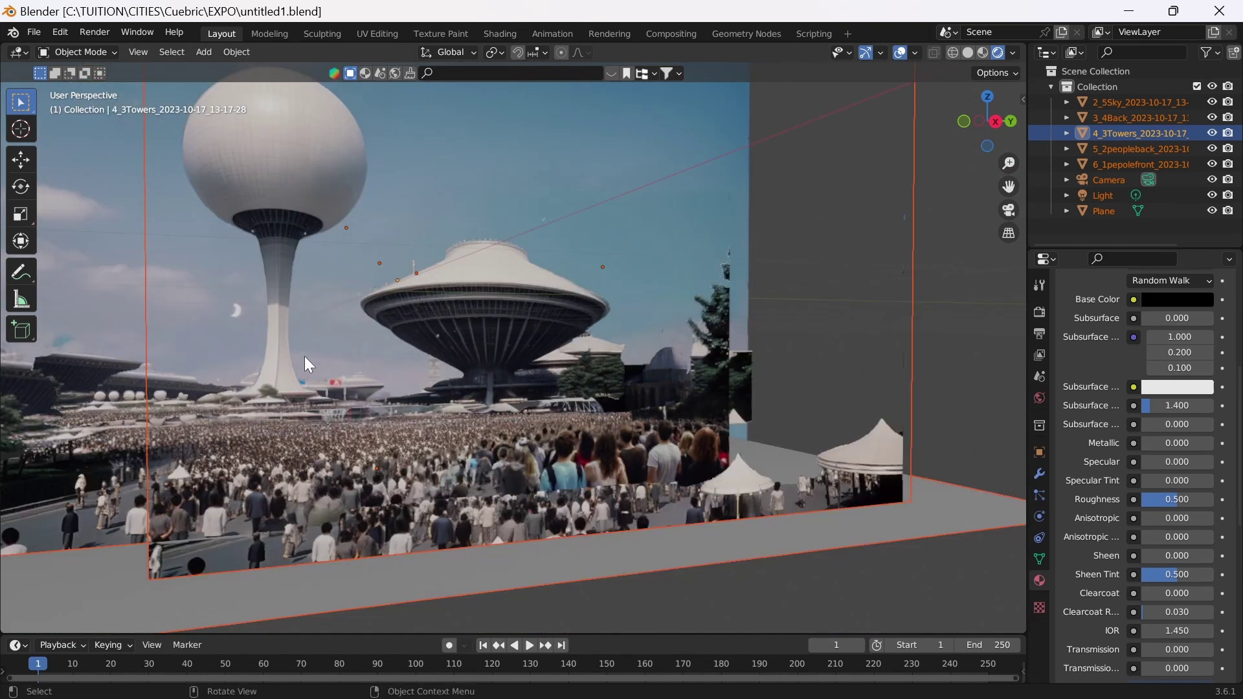
scroll(300, 352, "down", 5)
left_click_drag(324, 365, 616, 623)
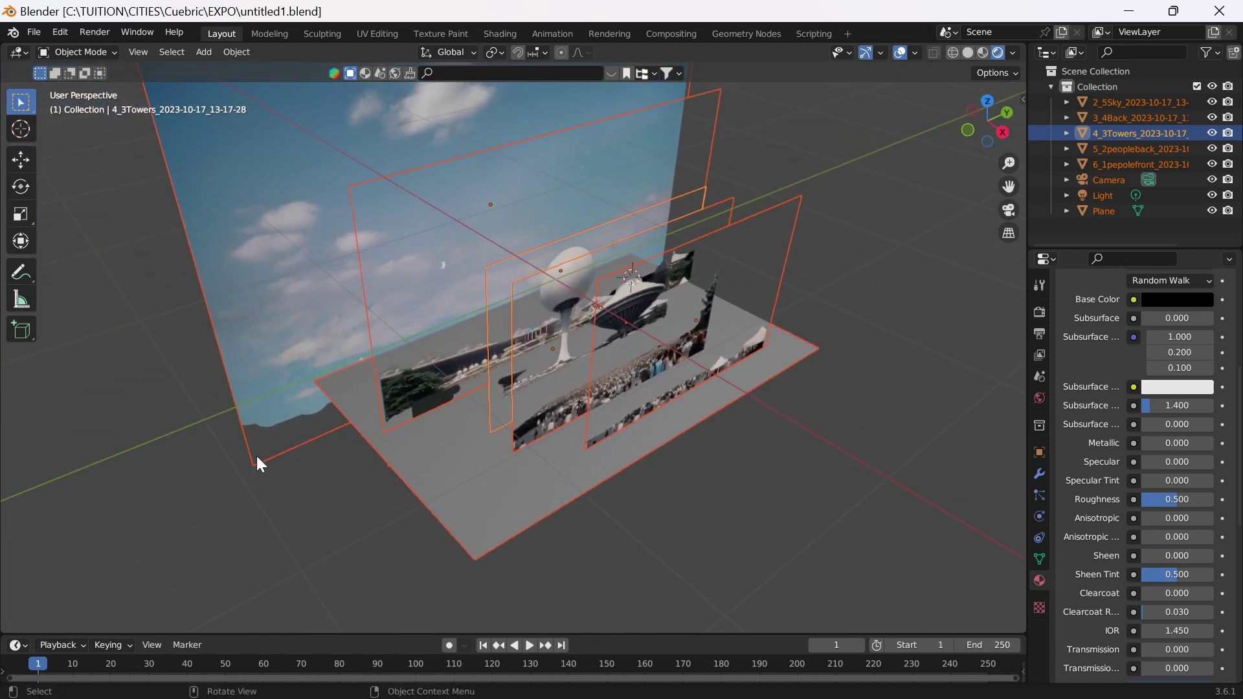
key("ctrl+z")
left_click(33, 32)
mouse_move(16, 33)
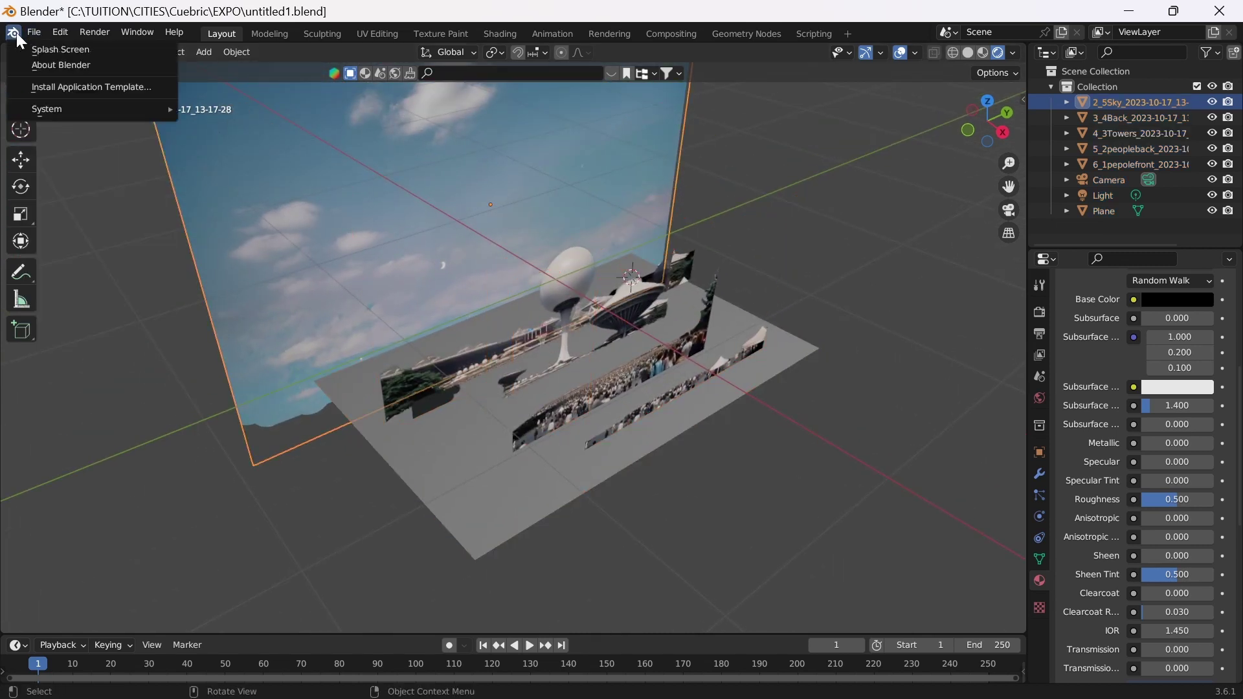
left_click(35, 33)
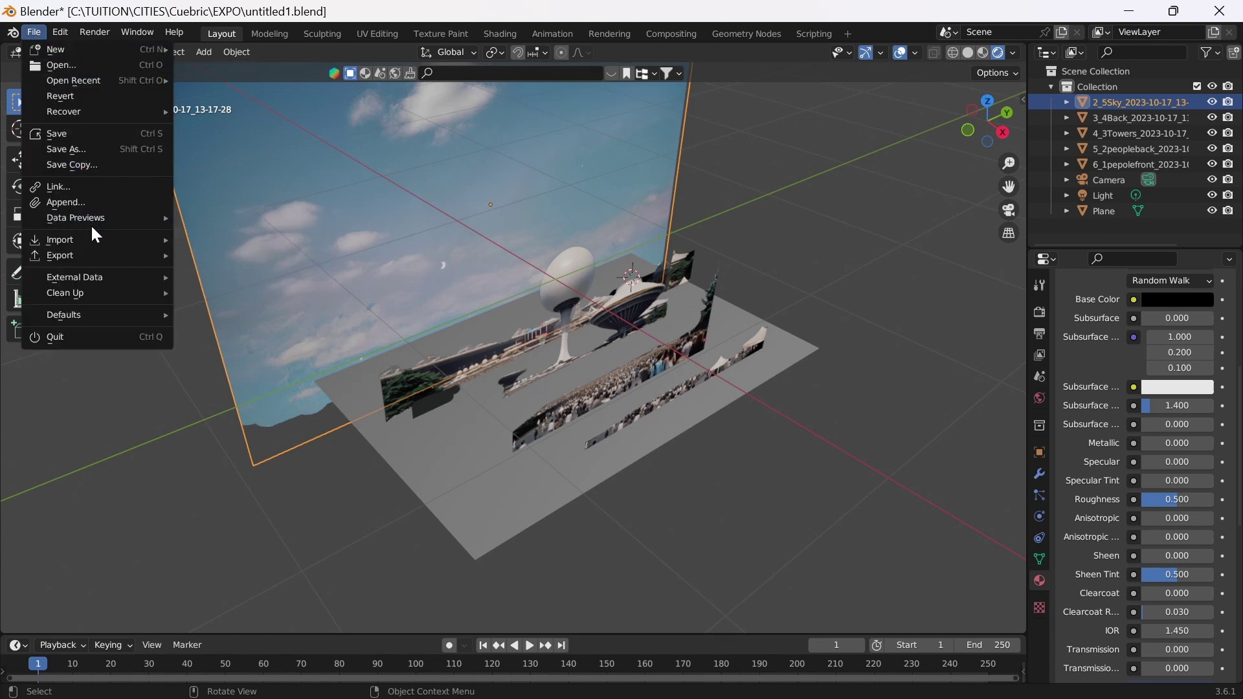
mouse_move(95, 236)
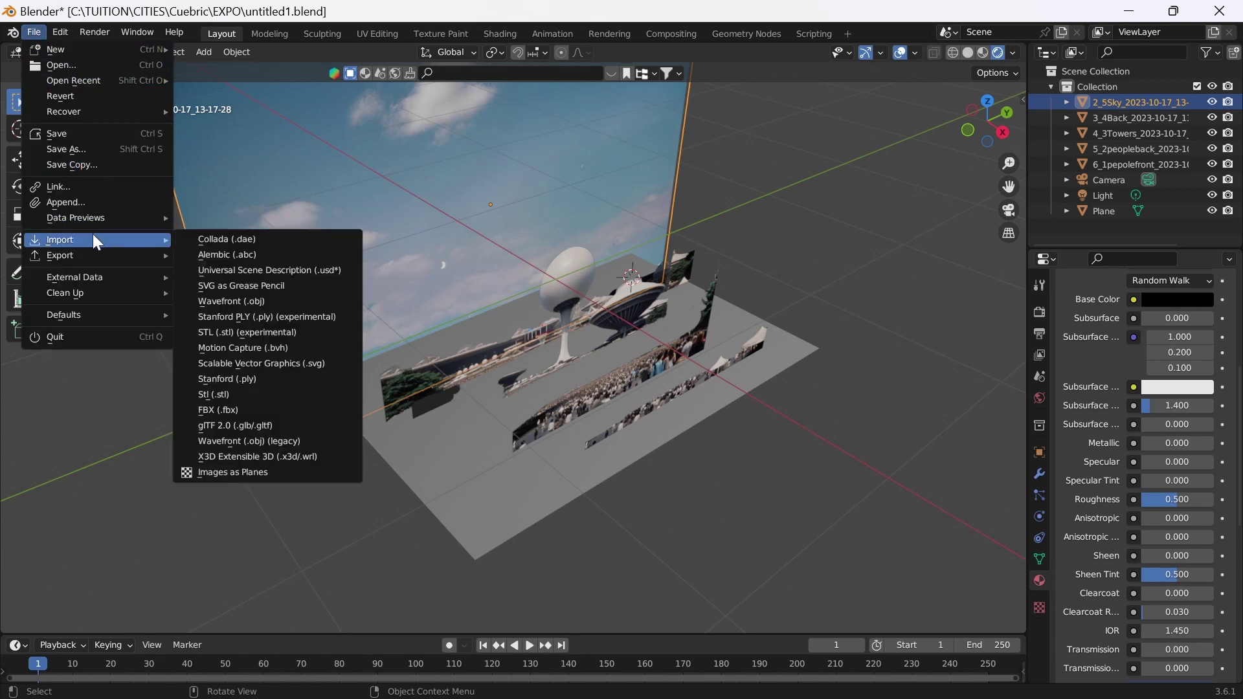
left_click(292, 474)
left_click_drag(777, 545, 538, 358)
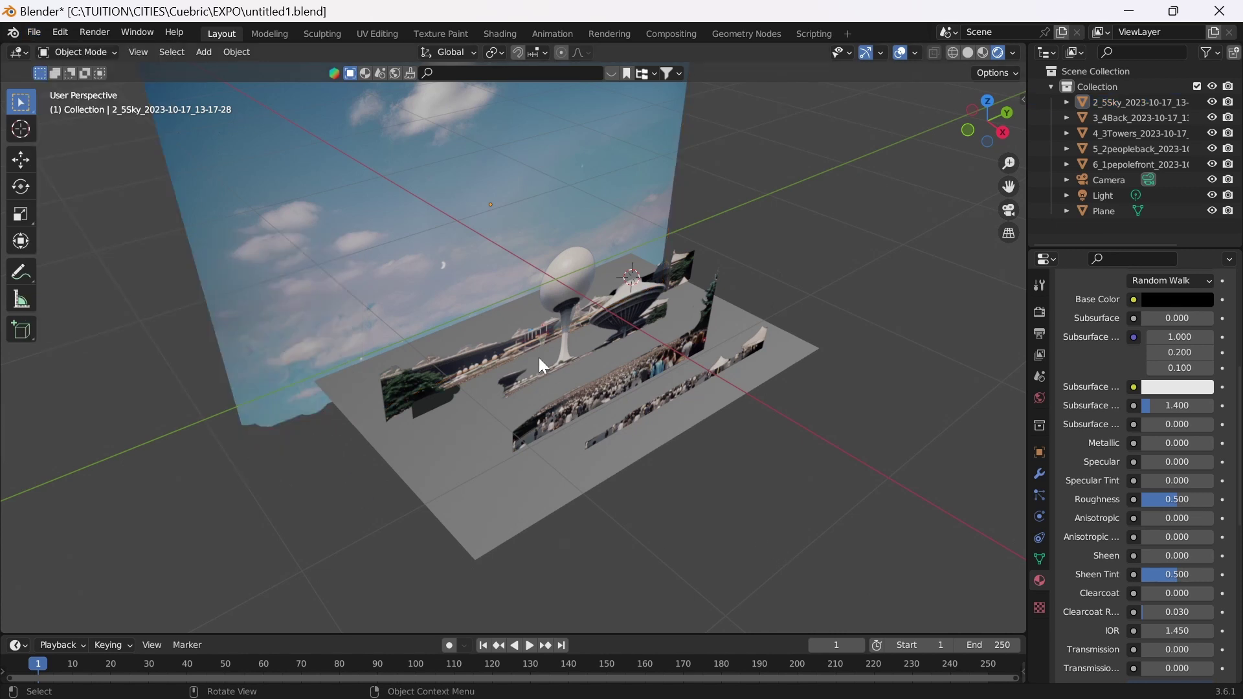
scroll(523, 340, "up", 3)
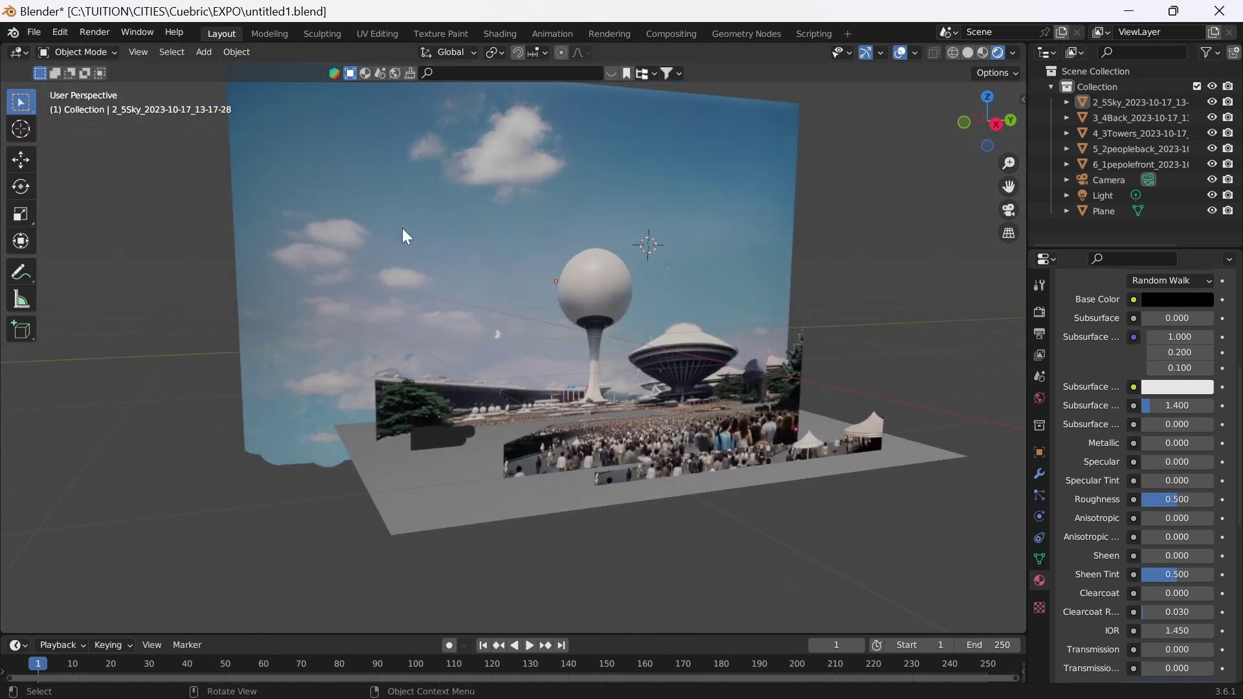
left_click(400, 228)
key("s")
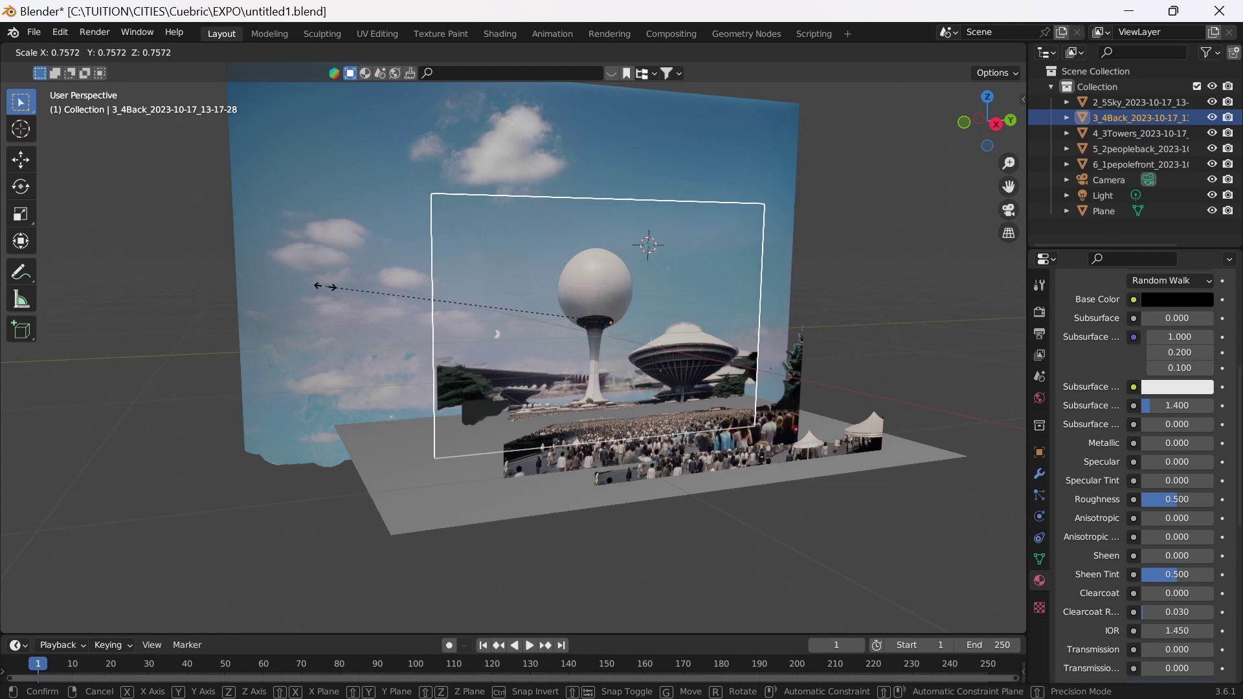
right_click(230, 231)
left_click(242, 230)
key("s")
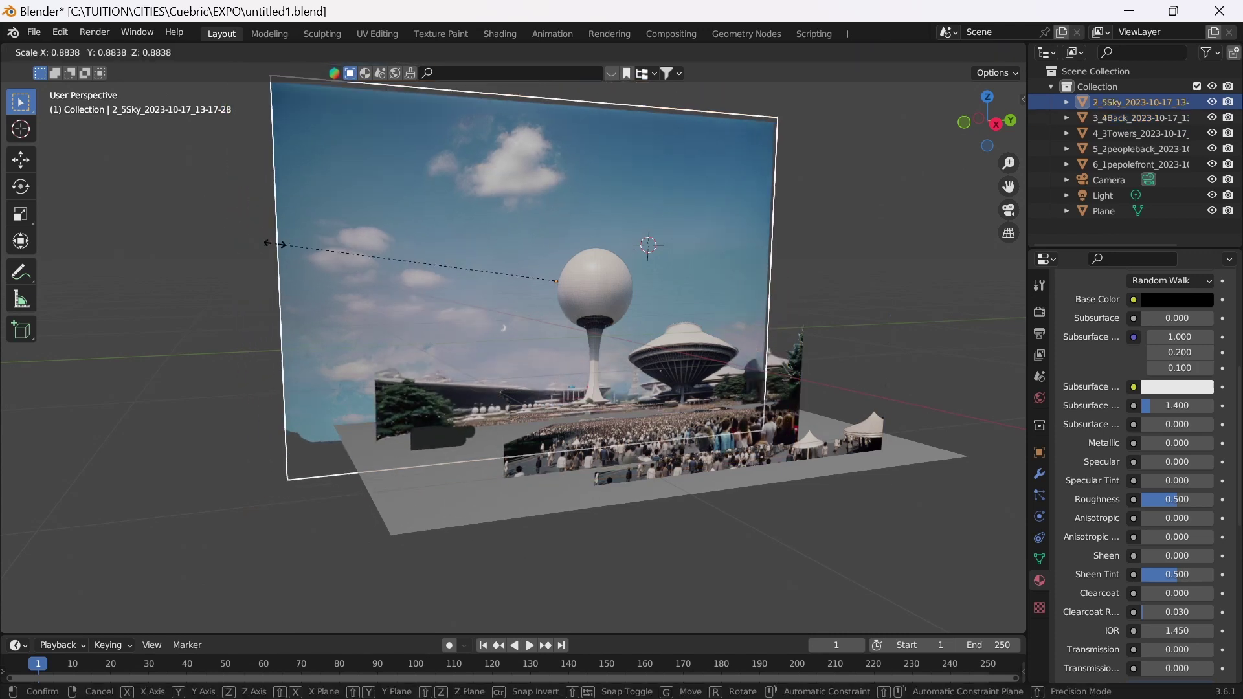
right_click(496, 336)
scroll(494, 335, "up", 4)
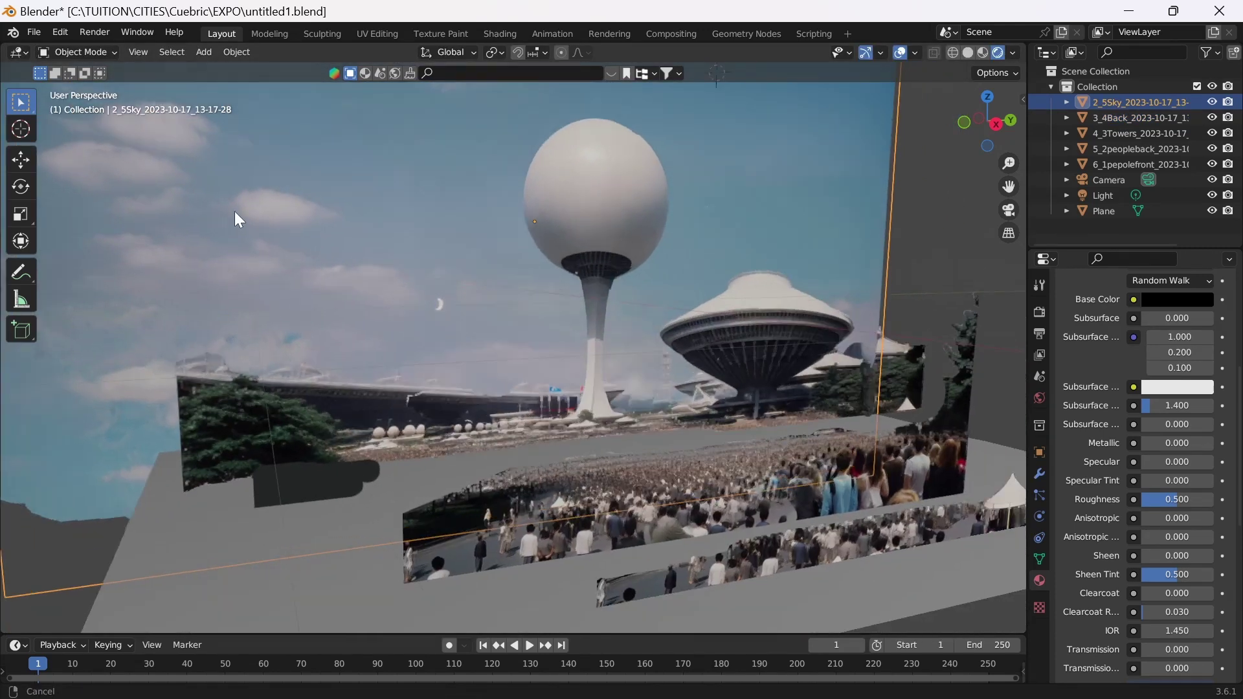
scroll(332, 299, "up", 5)
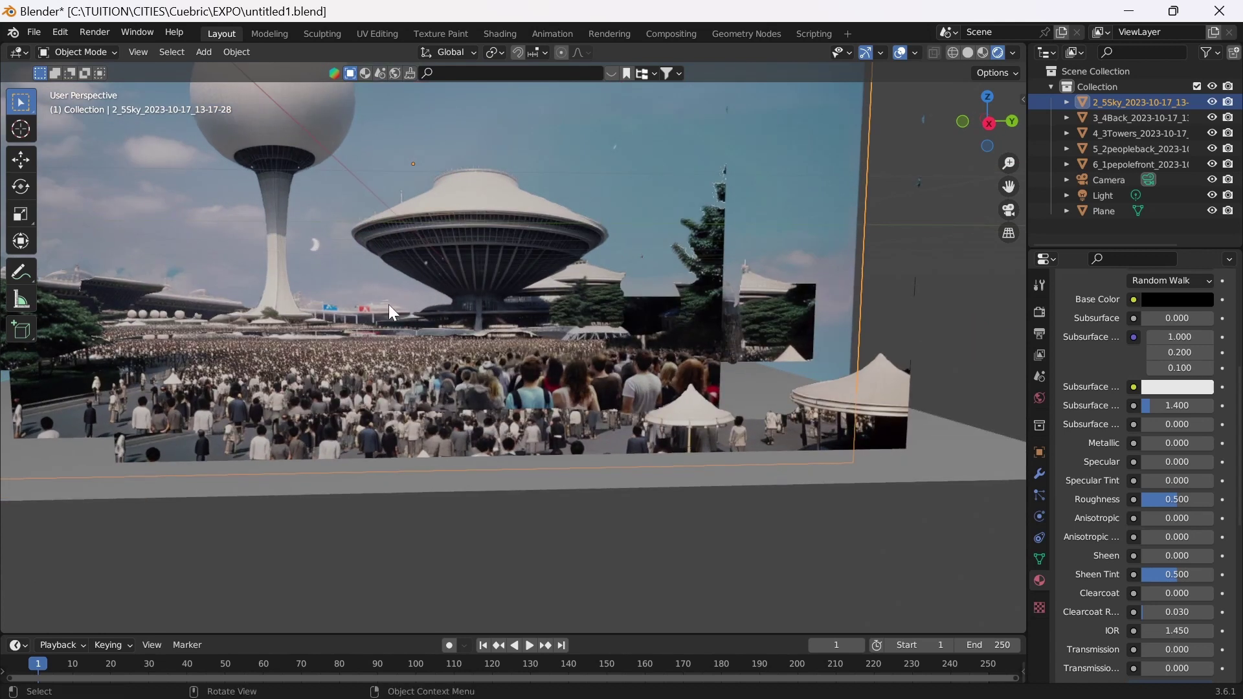
Check the scene through the camera with Numpad 0, then open domeone.blend from Open Recent.
scroll(389, 304, "up", 5)
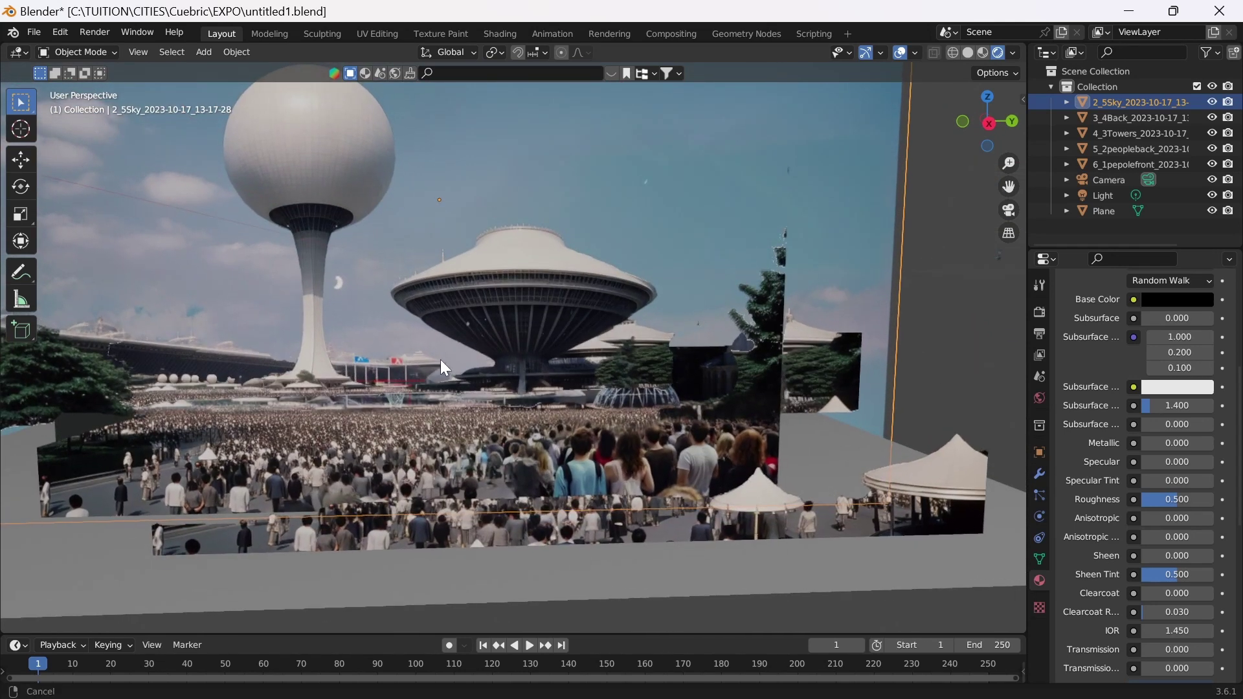
scroll(441, 356, "up", 5)
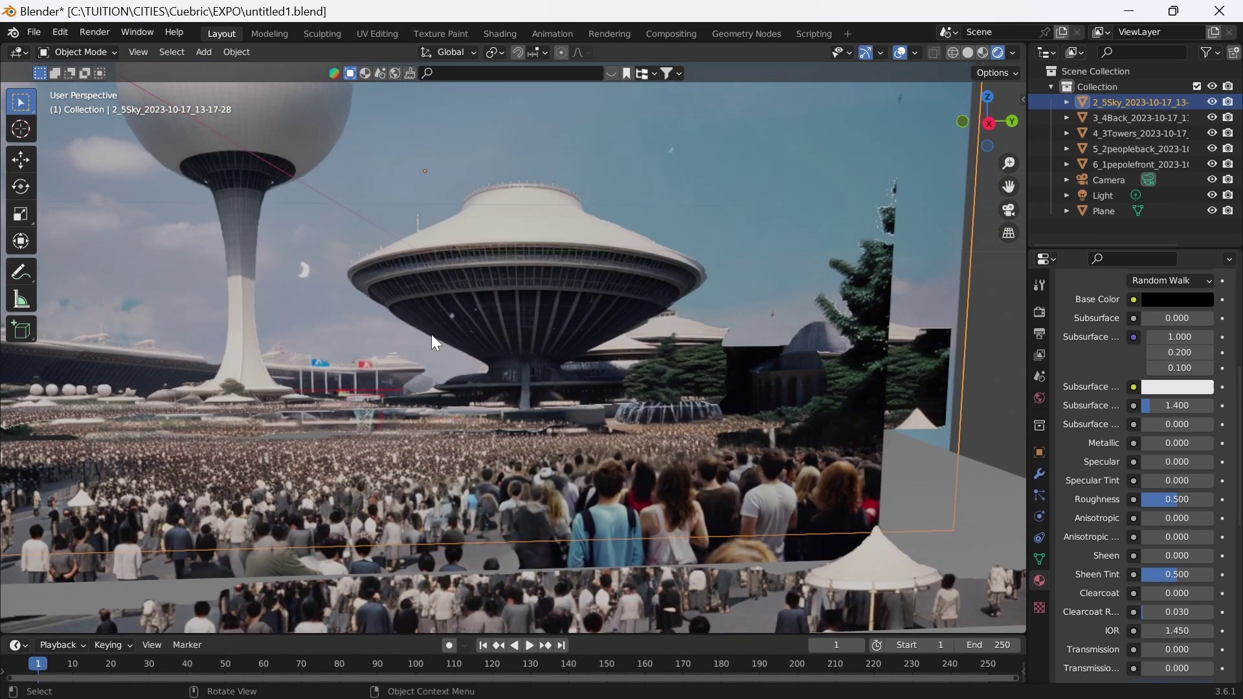
key("KP_0")
left_click_drag(431, 334, 381, 321)
key("KP_0")
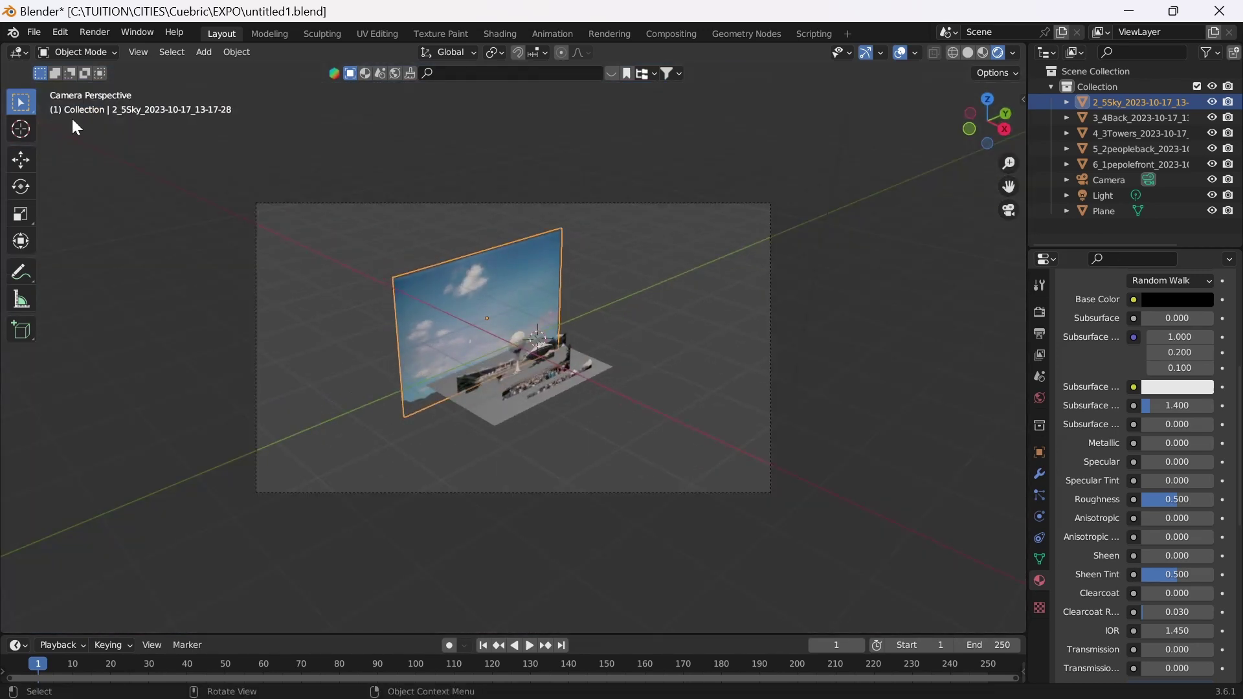
left_click(33, 32)
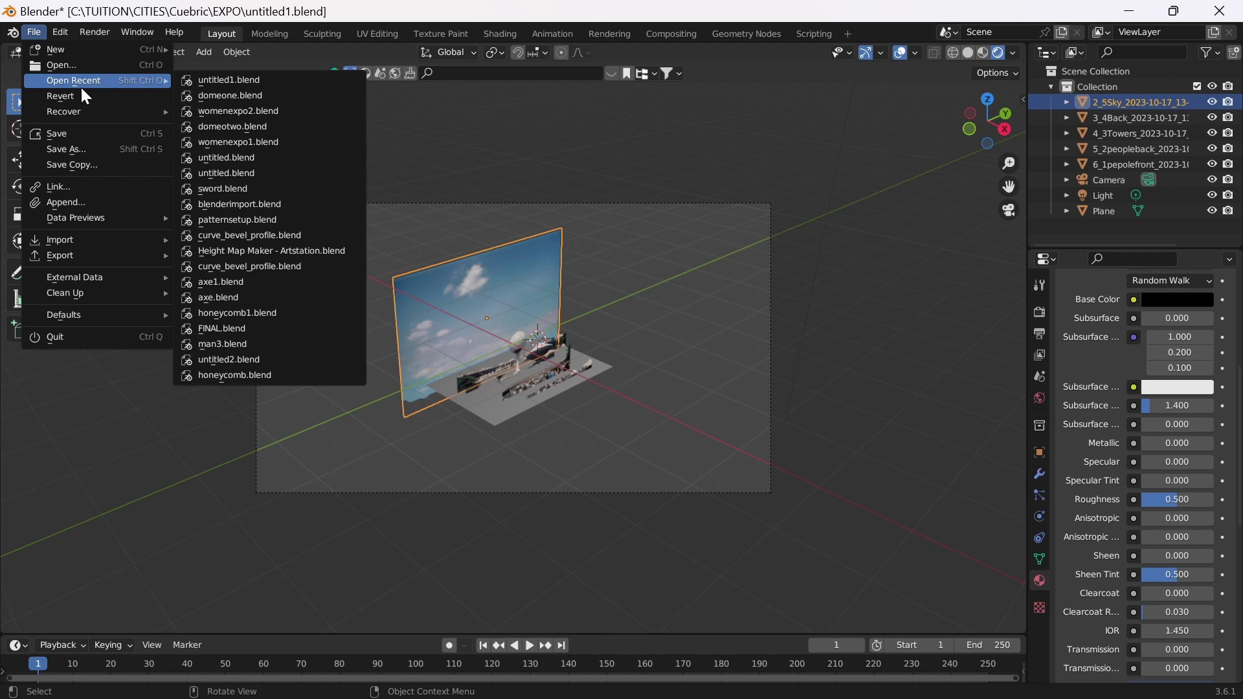
left_click(221, 95)
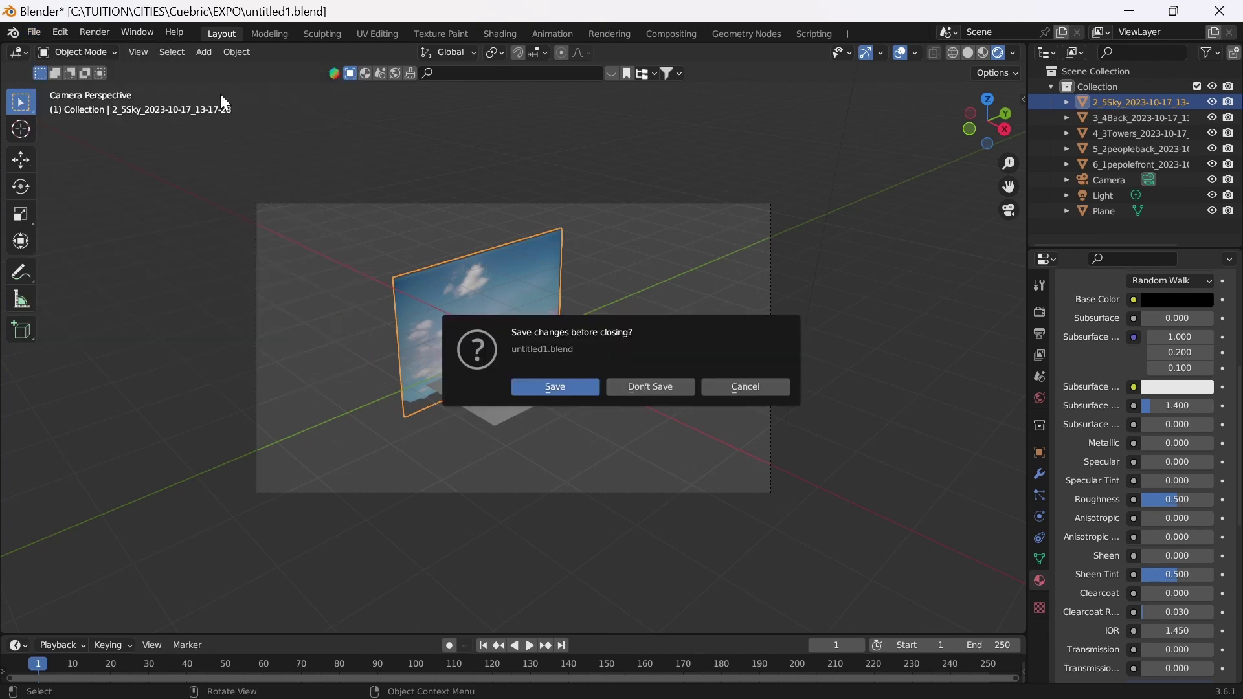
Discard untitled1.blend changes, show Material Preview, and play the domeone camera animation.
left_click(640, 387)
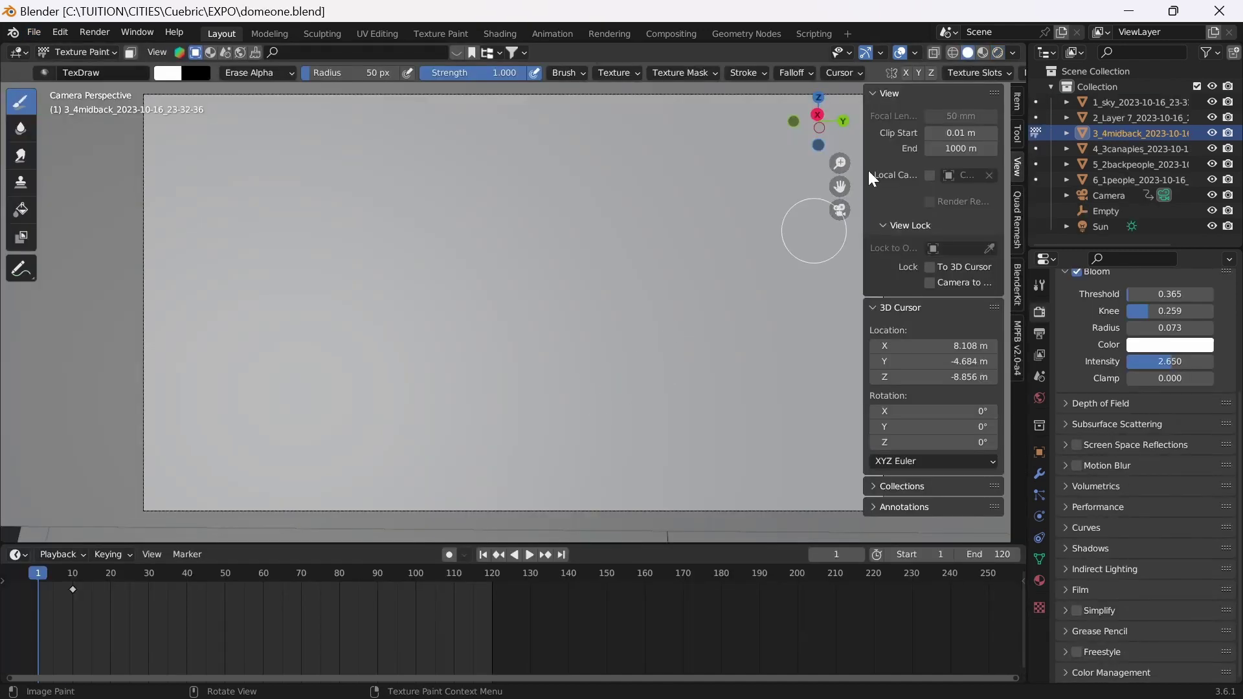
left_click(982, 57)
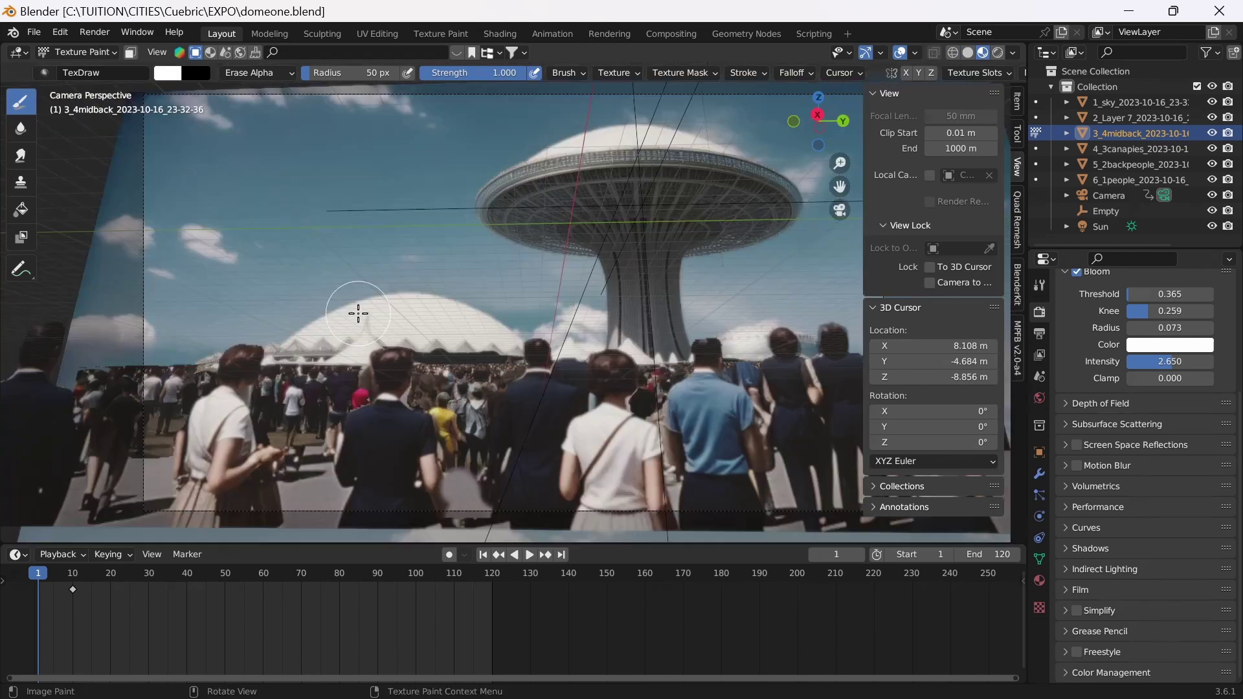
left_click(482, 556)
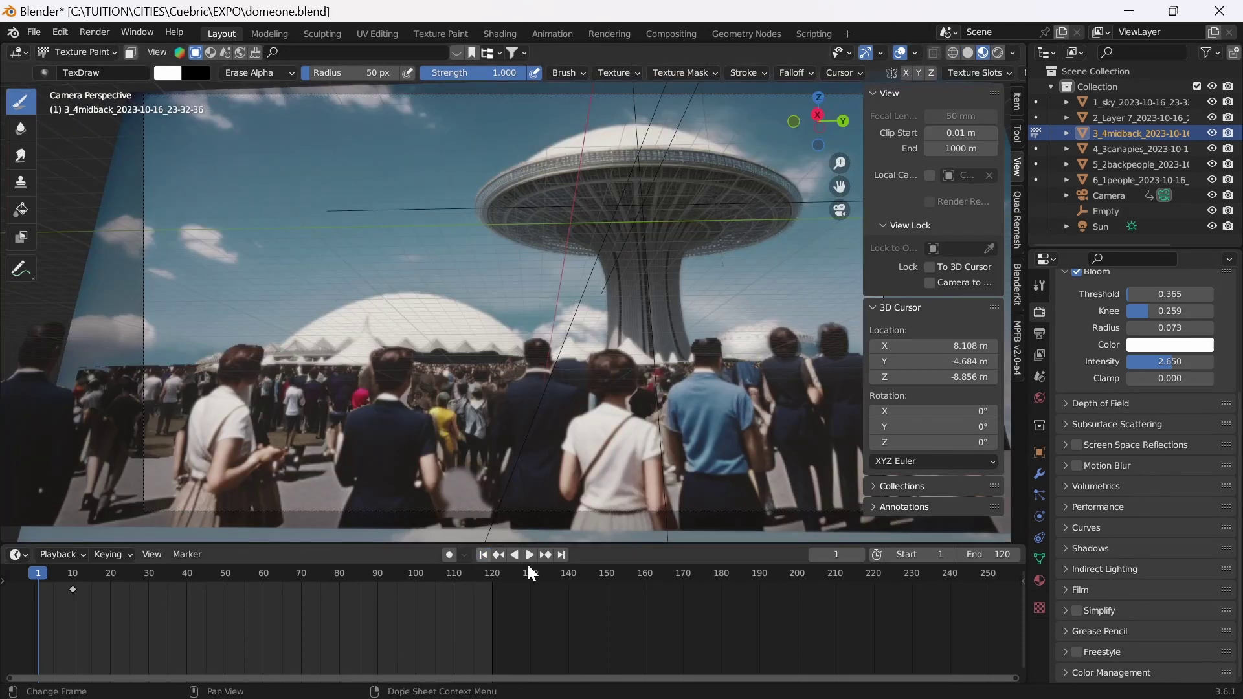
left_click(529, 554)
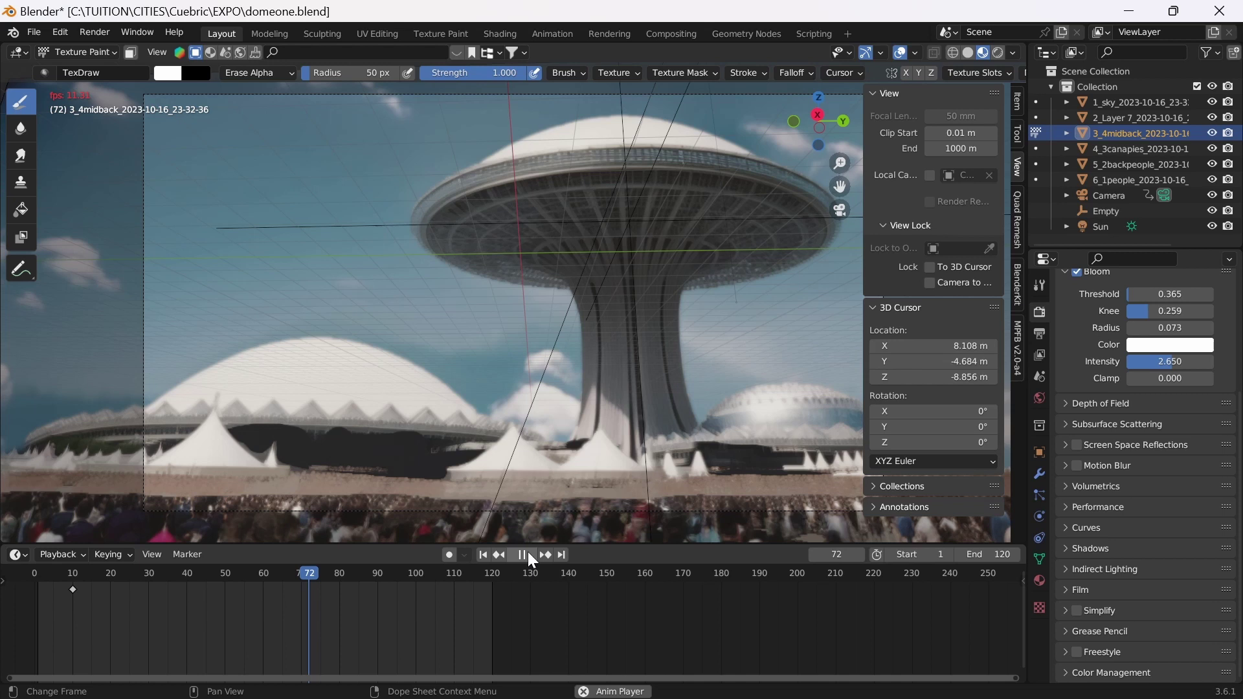
key("n")
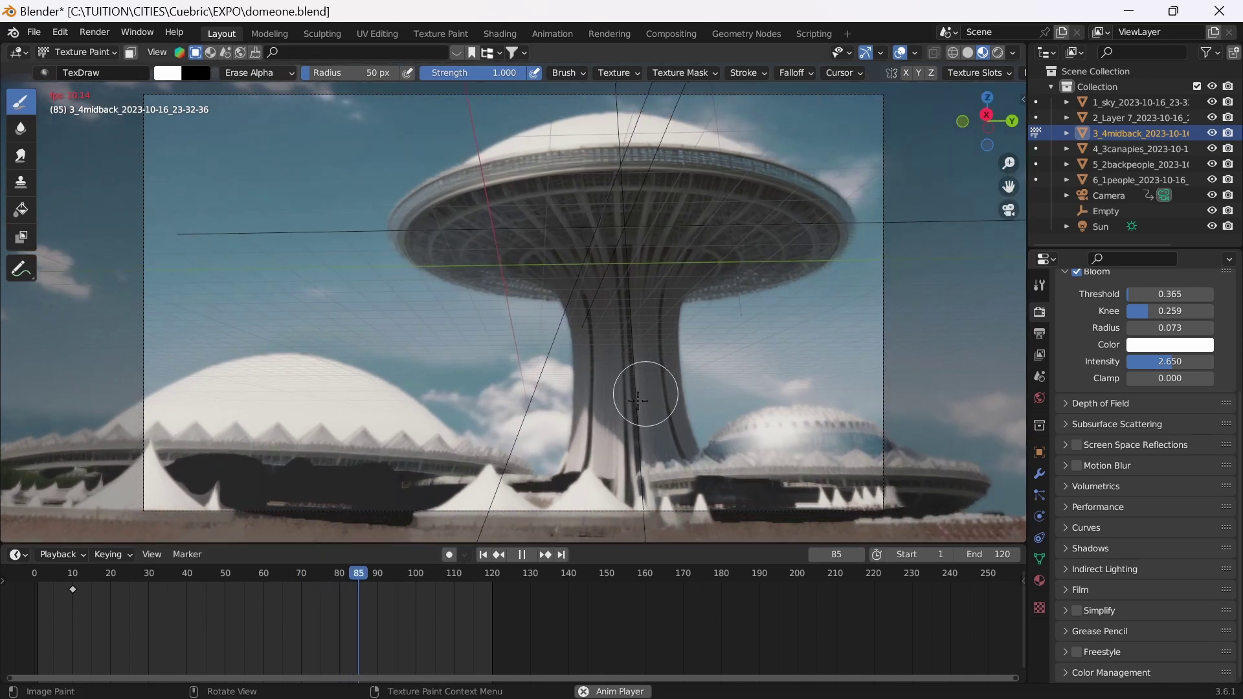
left_click(524, 555)
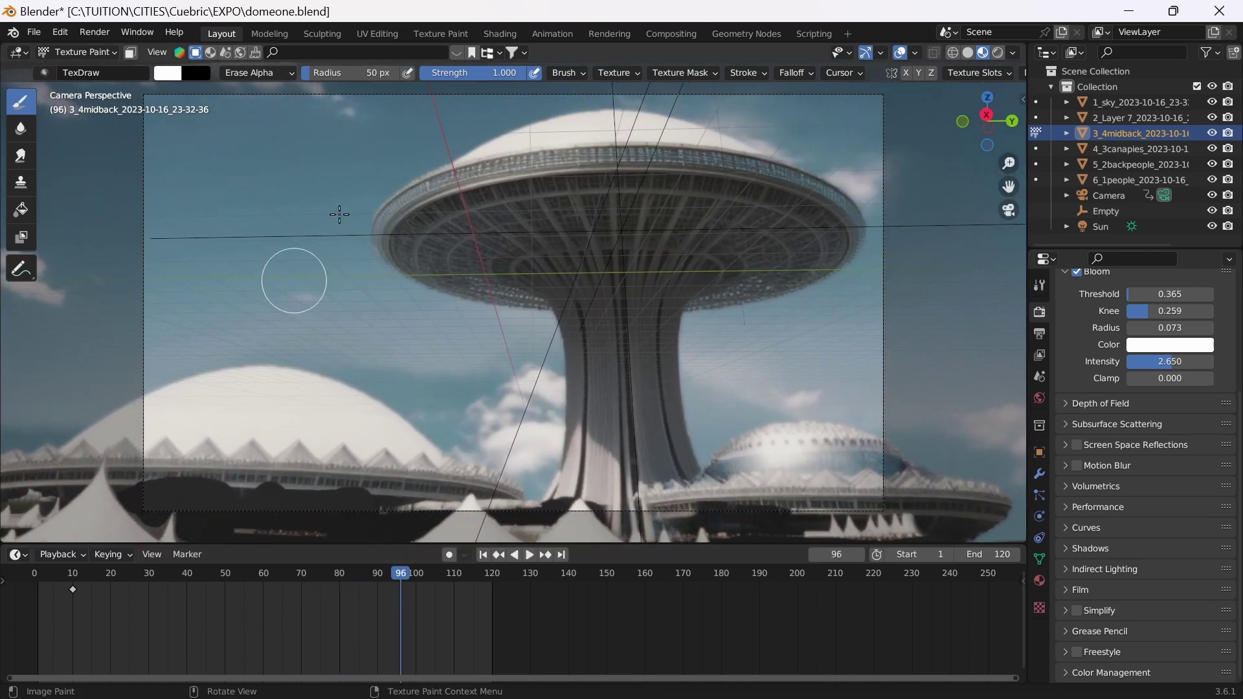
key("space")
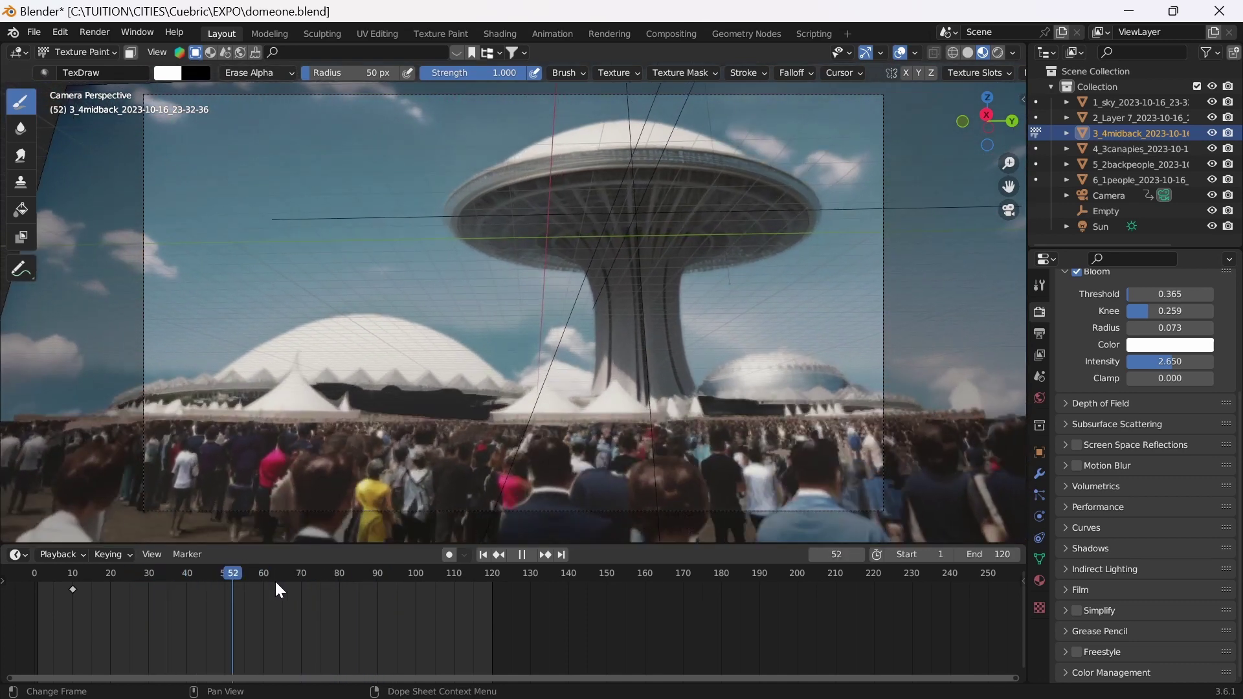
Scrub the animation back to frame 44 and stop playback.
left_click(388, 573)
left_click_drag(387, 573, 271, 577)
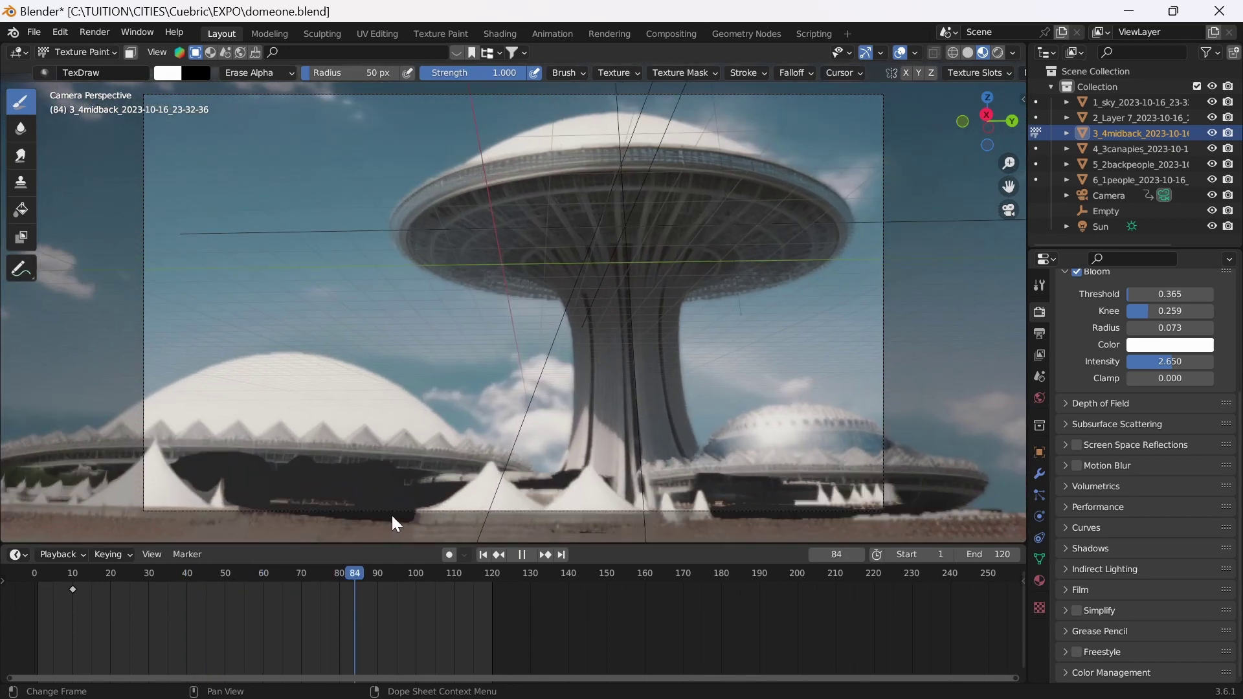
left_click(206, 573)
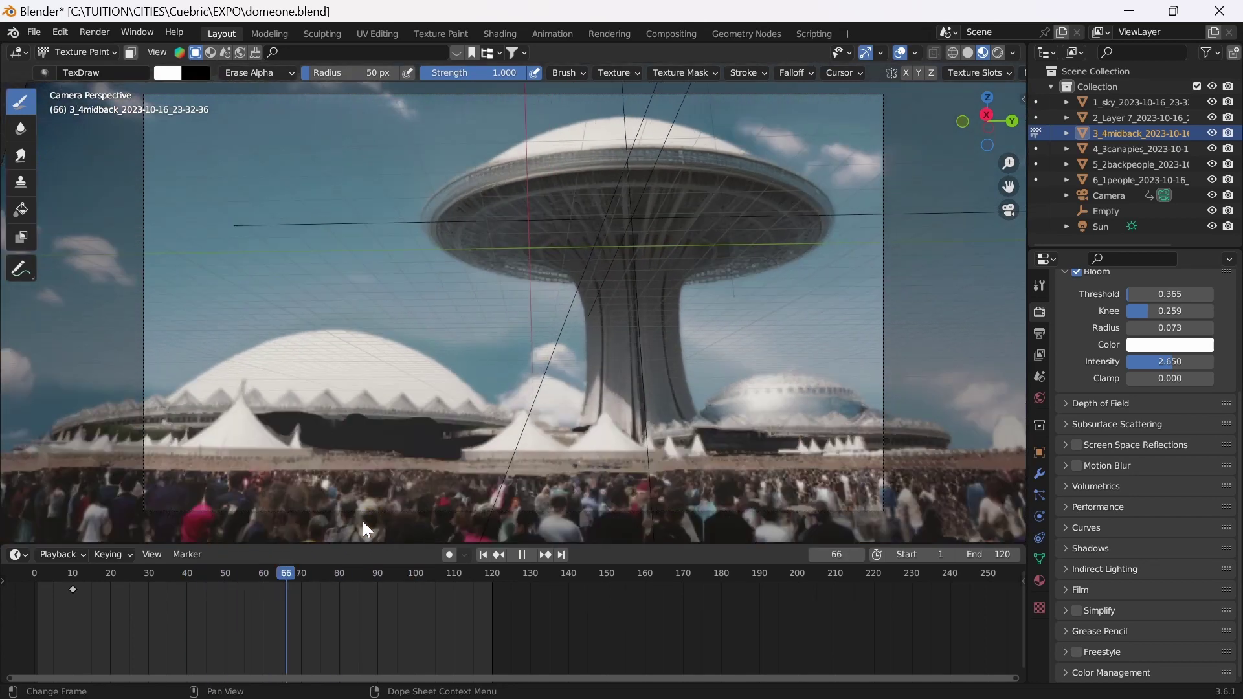
left_click_drag(224, 573, 201, 550)
key("space")
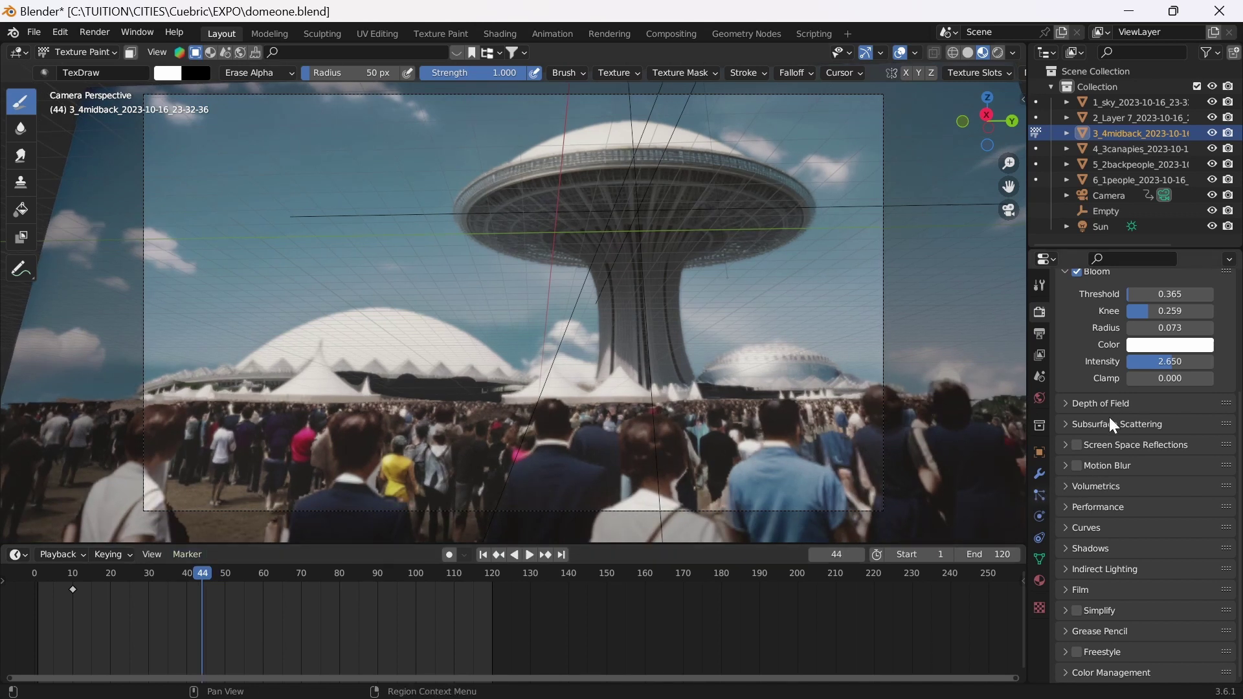
Expand Depth of Field, toggle Bloom off and back on, then list recent files.
left_click(1066, 404)
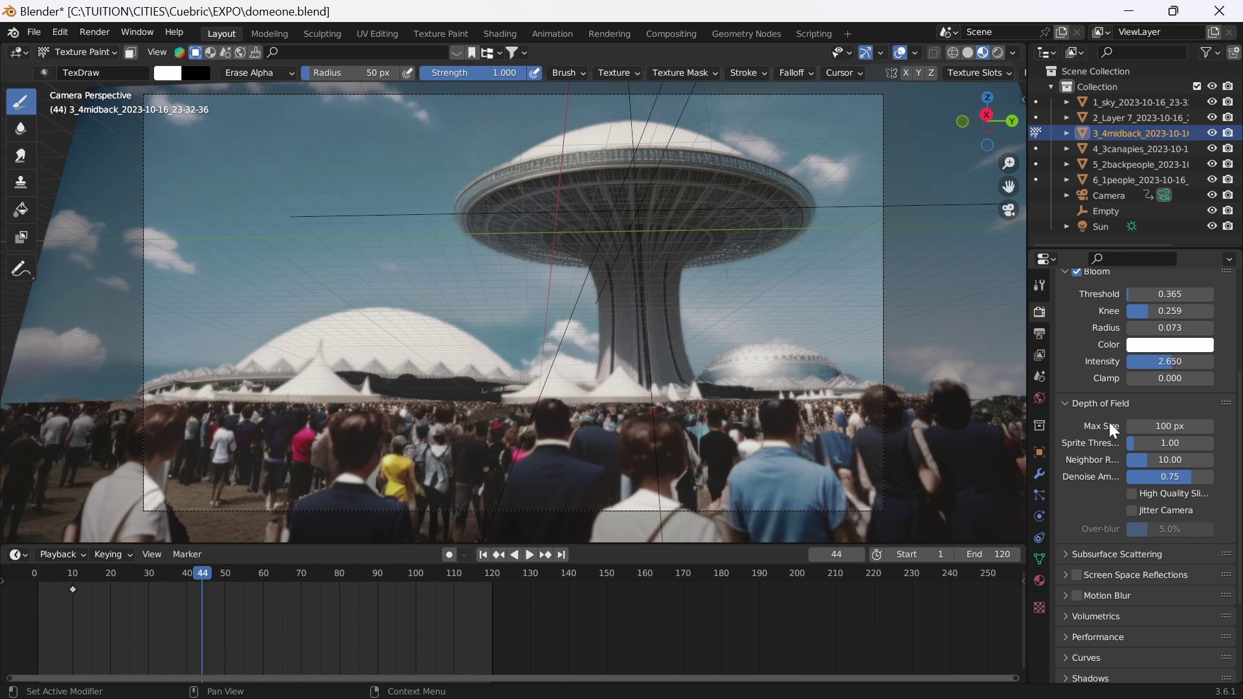
scroll(1109, 423, "up", 3)
left_click(1076, 349)
left_click(1076, 349)
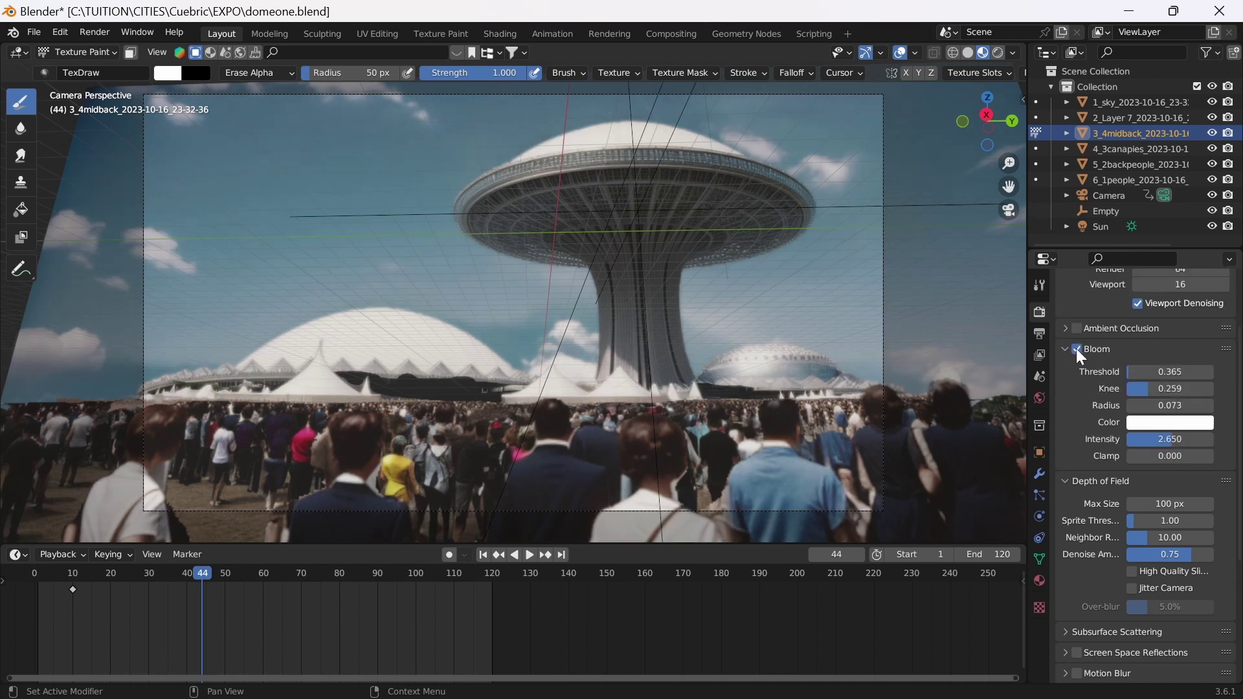
left_click(34, 32)
Open womenexpo2.blend without saving and switch the viewport to Material Preview.
mouse_move(72, 81)
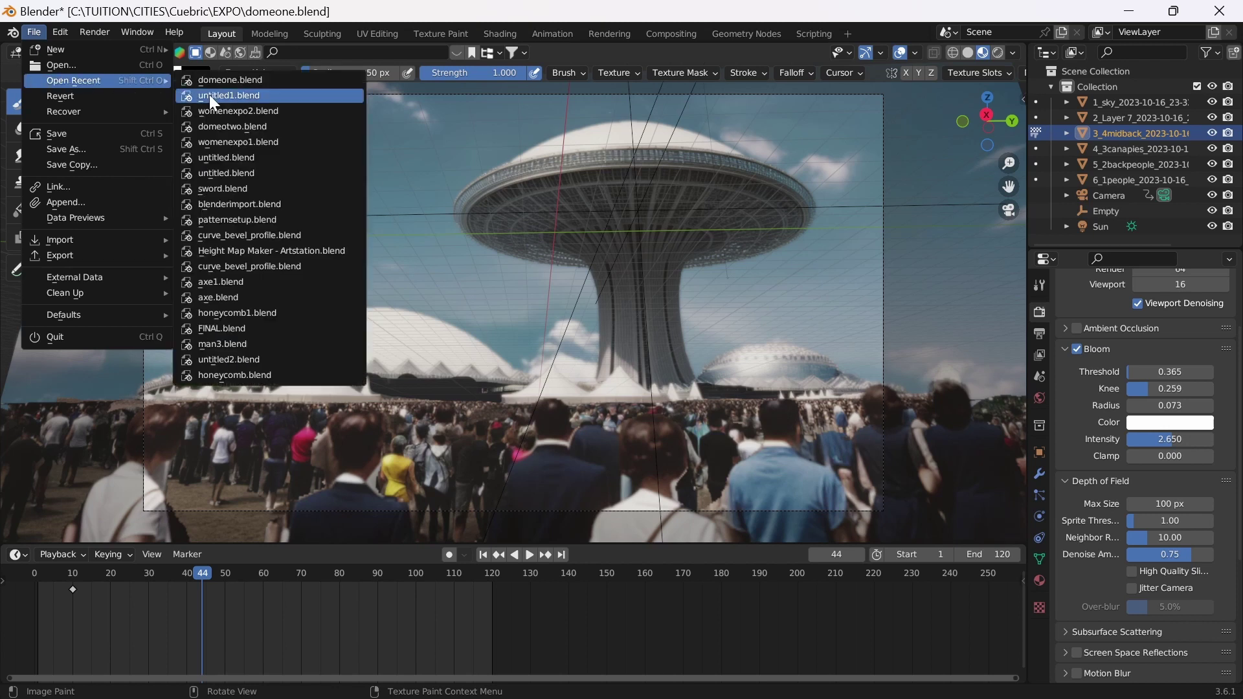
left_click(295, 114)
left_click(681, 389)
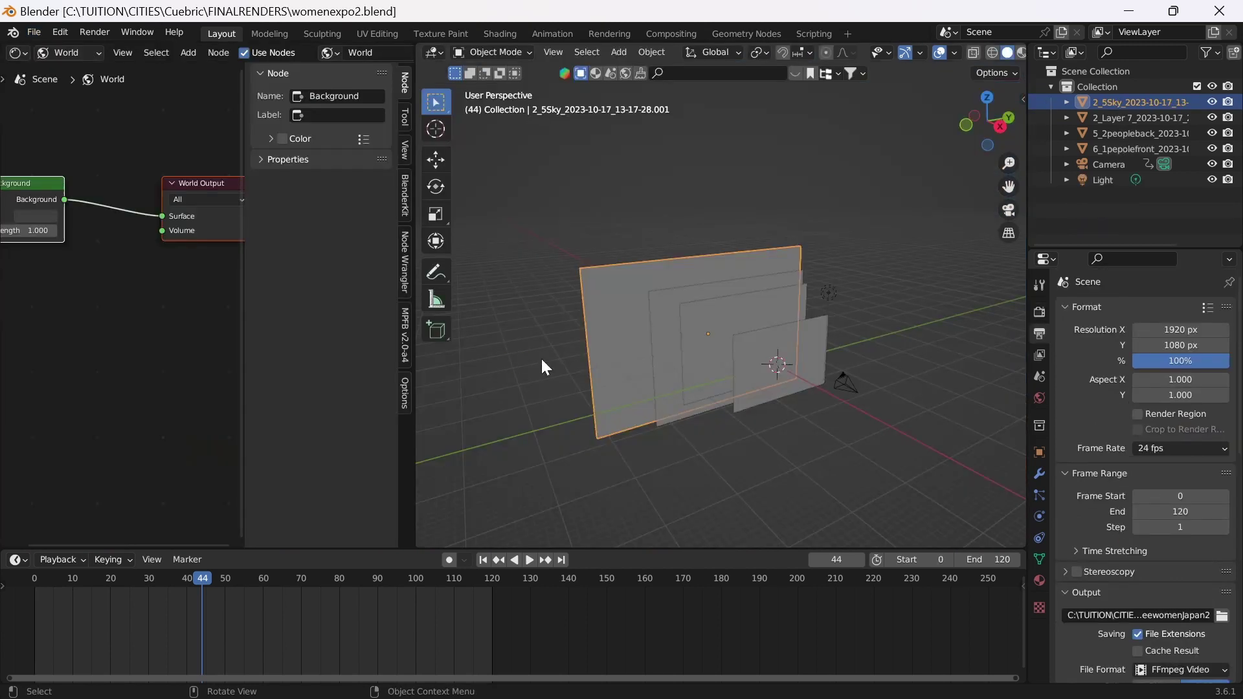
left_click(1022, 53)
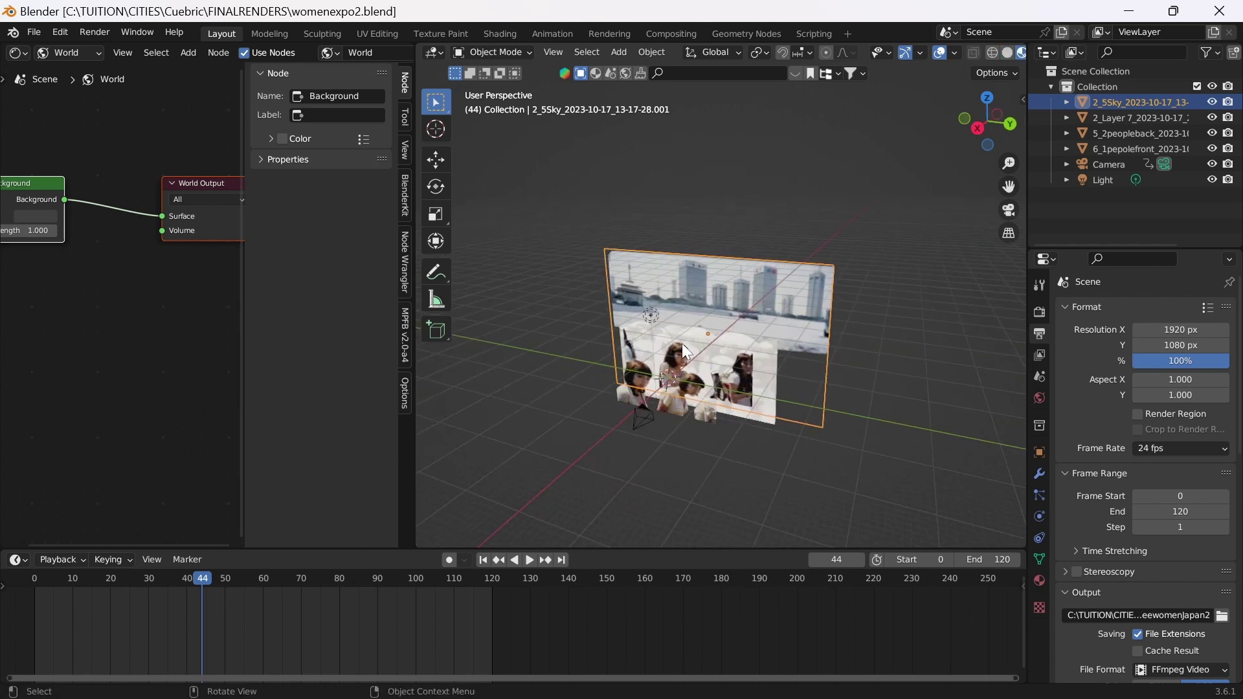
Orbit around and select the front people, back people and sky planes to inspect them.
left_click_drag(679, 347, 672, 433)
left_click(684, 434)
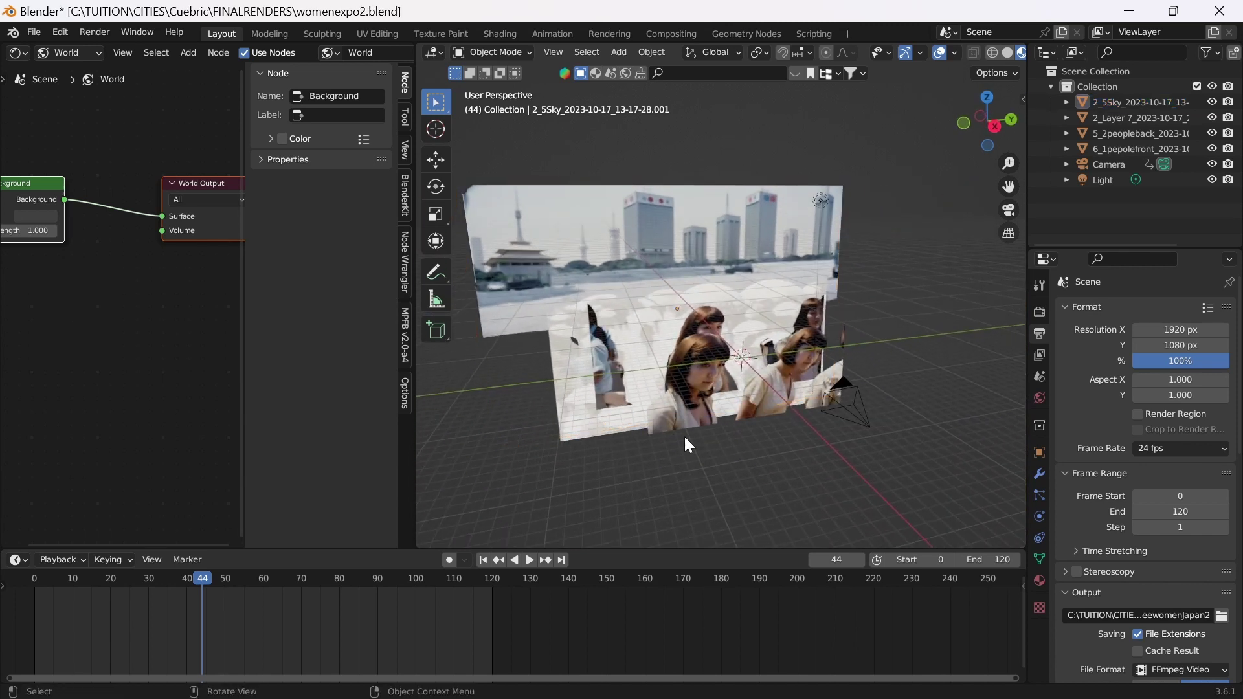
left_click(679, 403)
left_click_drag(680, 389, 708, 472)
left_click(706, 469)
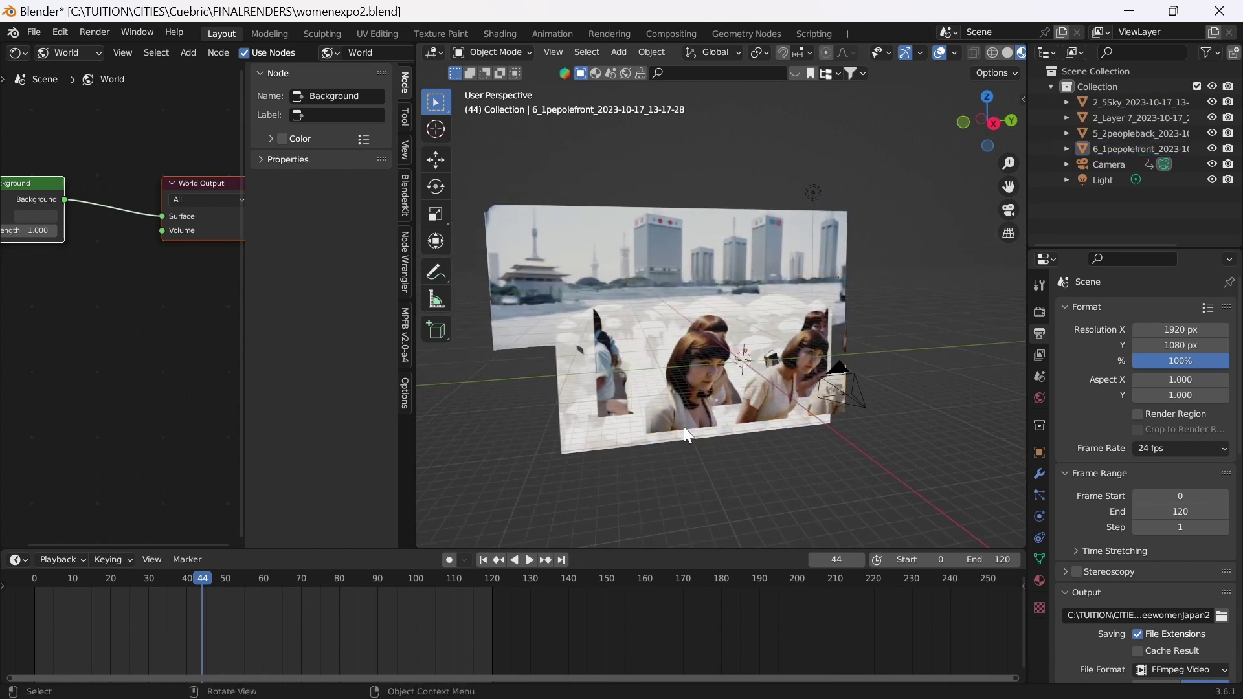
left_click(609, 361)
left_click_drag(607, 366, 480, 213)
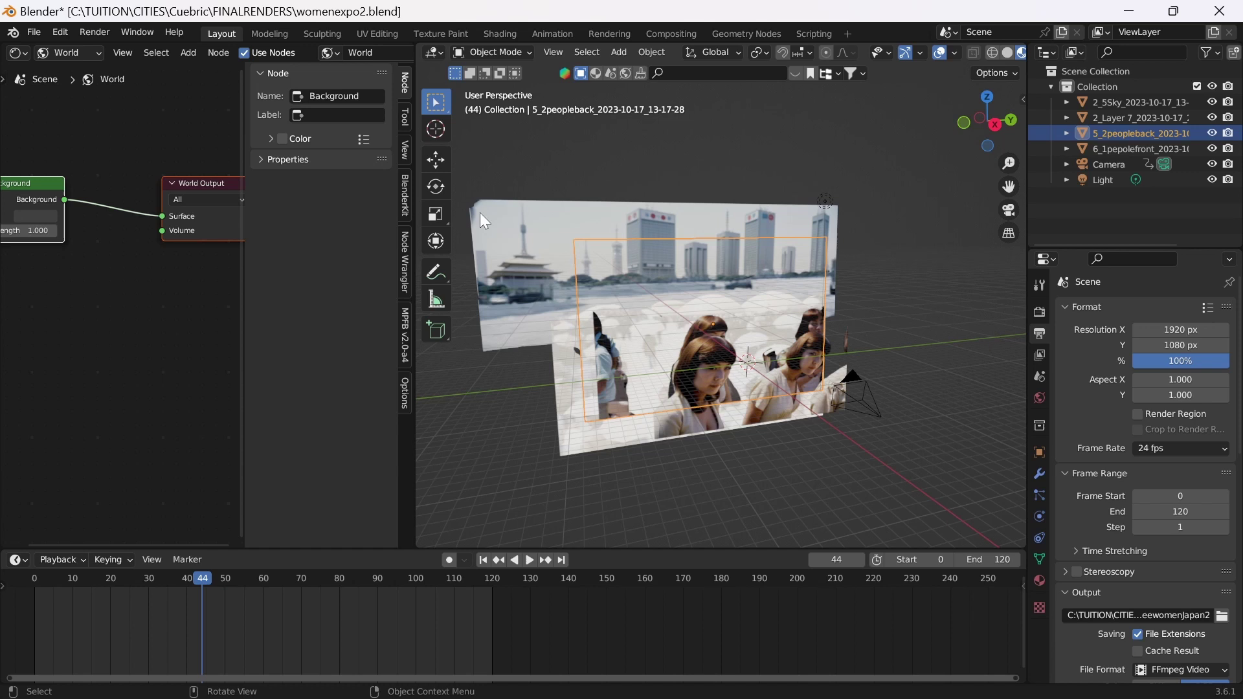
left_click(481, 215)
left_click(508, 481)
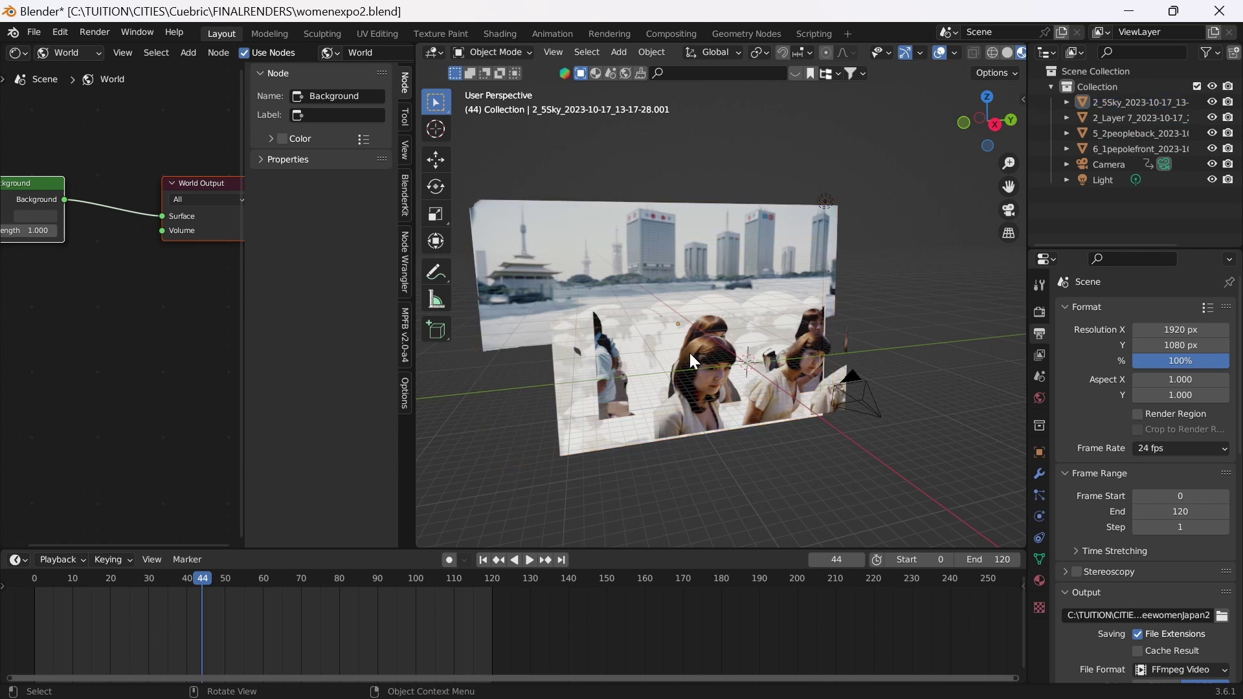
Zoom and orbit around the planes, then select the sky image plane.
scroll(667, 291, "up", 5)
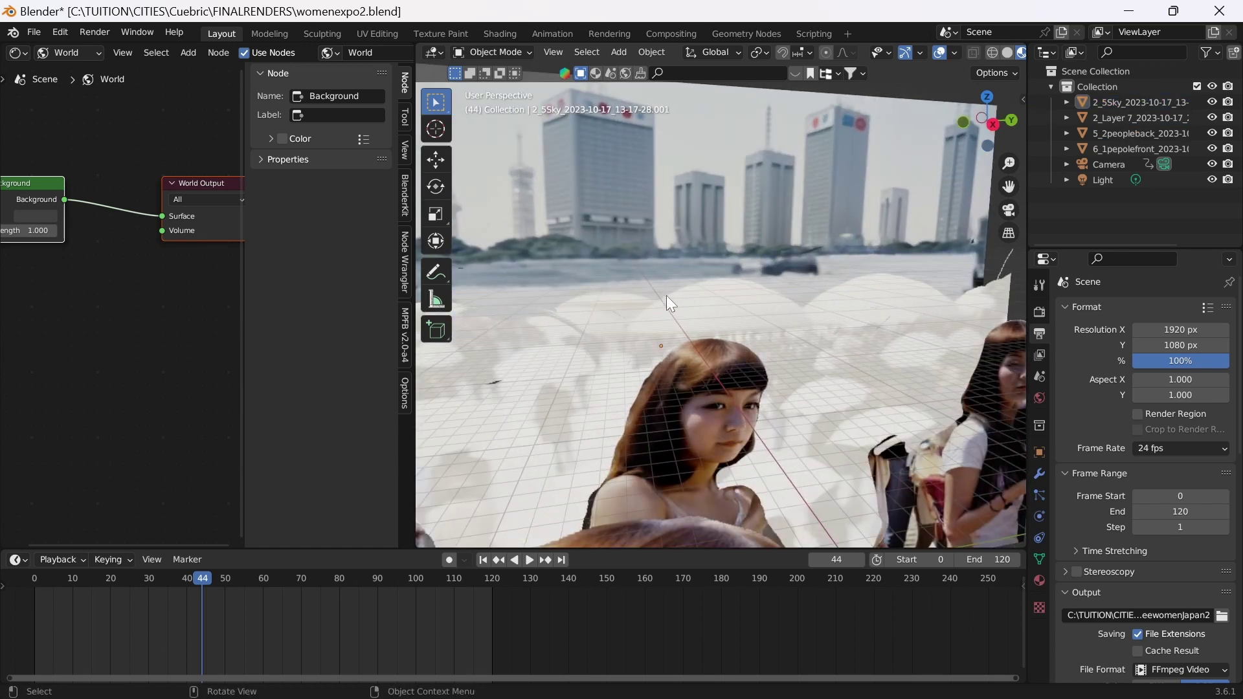
scroll(667, 295, "up", 4)
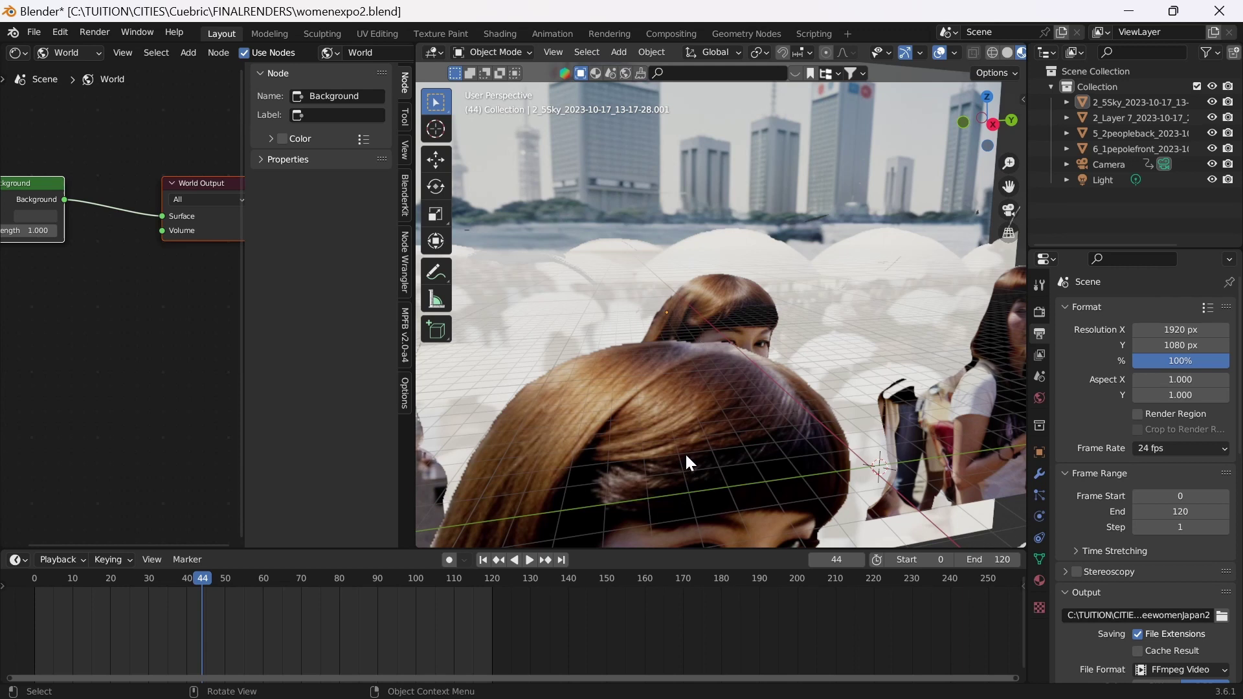
scroll(688, 461, "down", 3)
scroll(664, 413, "down", 4)
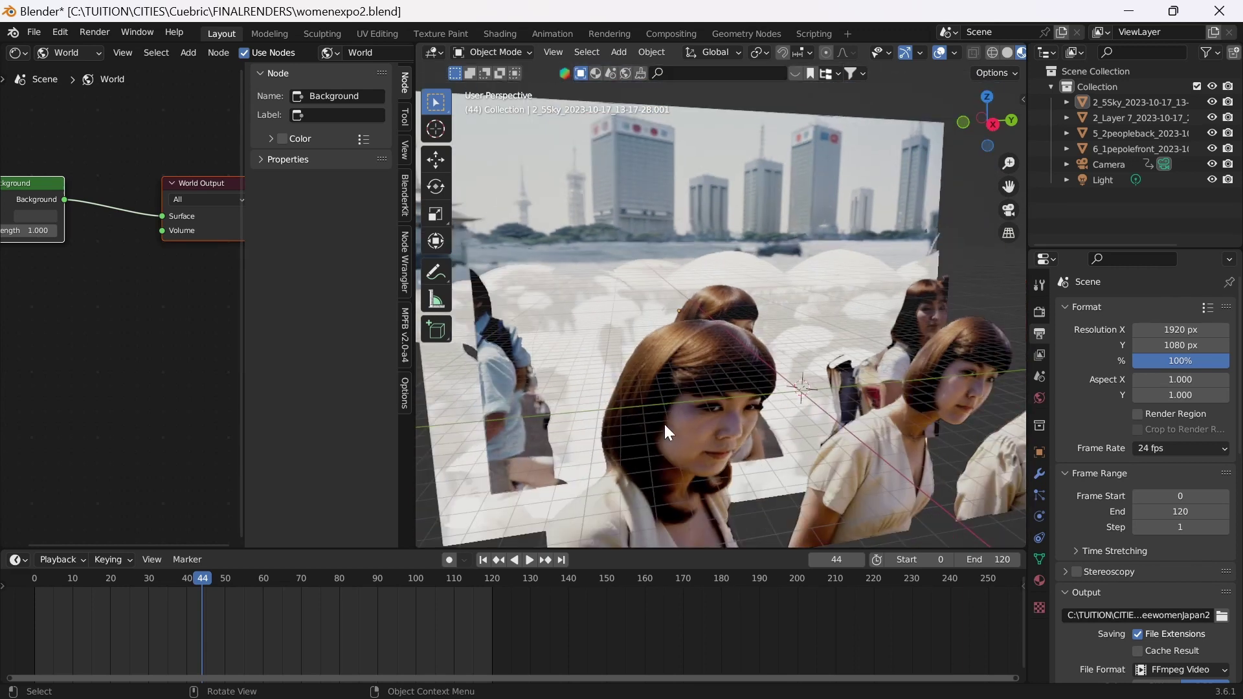
left_click_drag(663, 425, 648, 413)
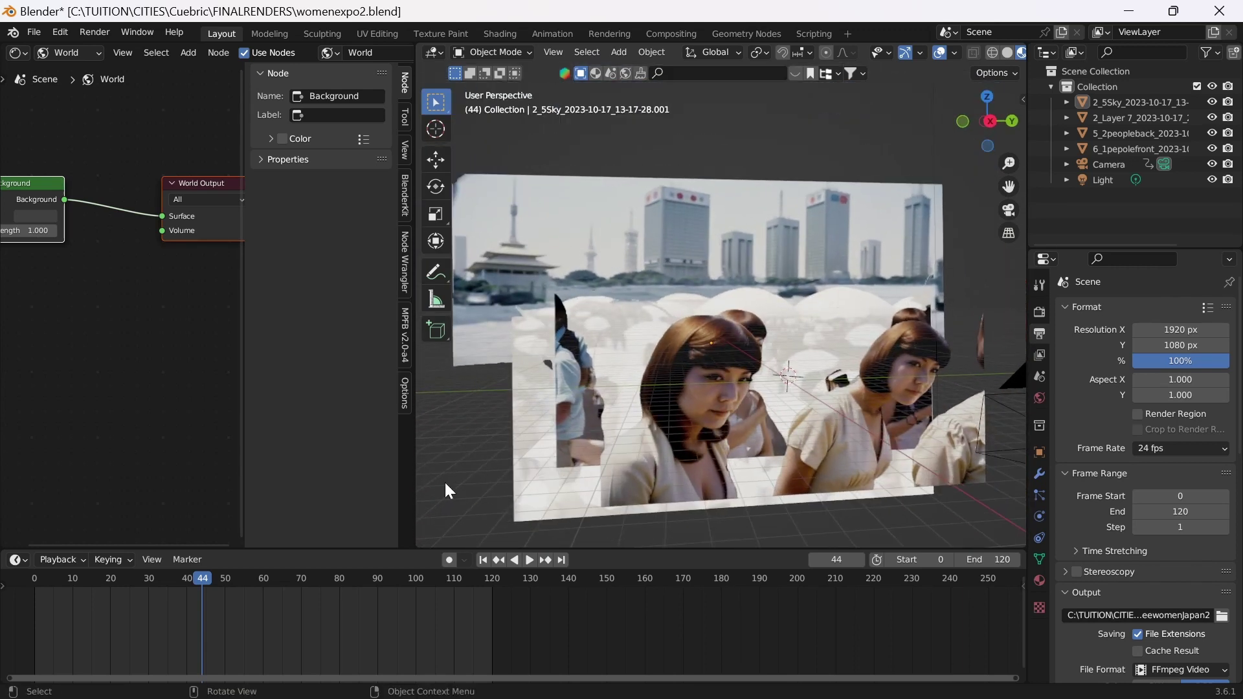
left_click(444, 482)
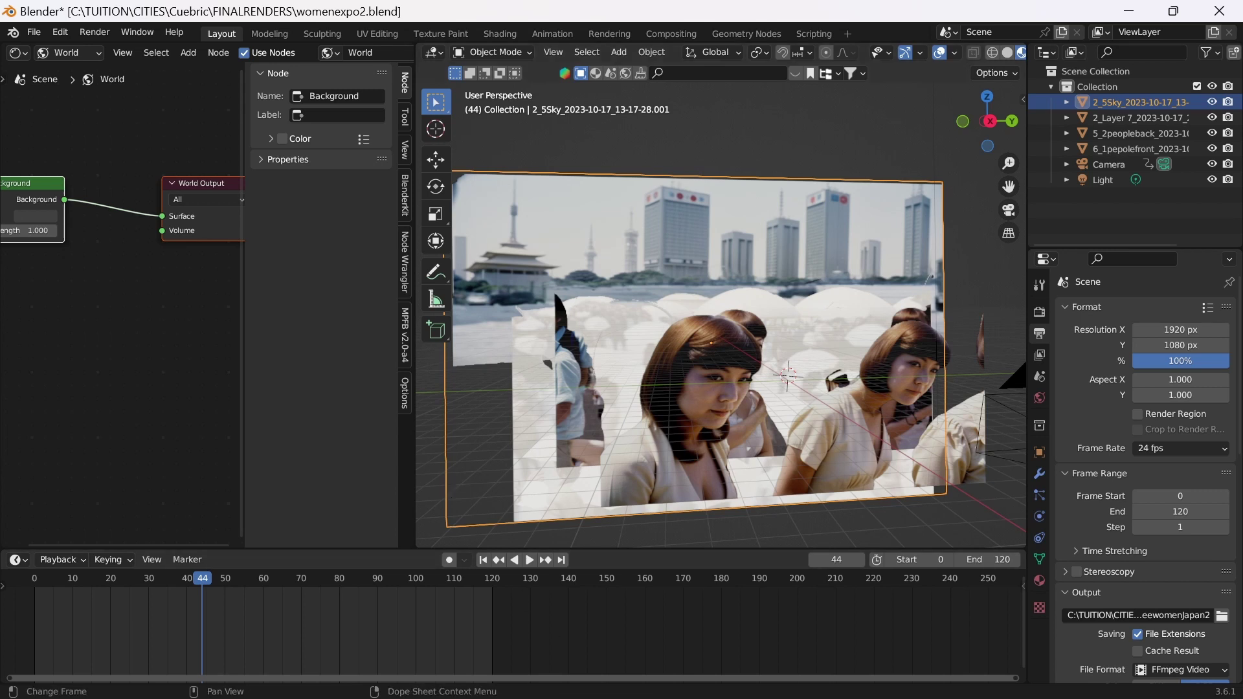
Hide Layer 1 in Cuebric so only the cut-out crowd shows, then try the Brush and Inpainting tools.
mouse_move(620, 677)
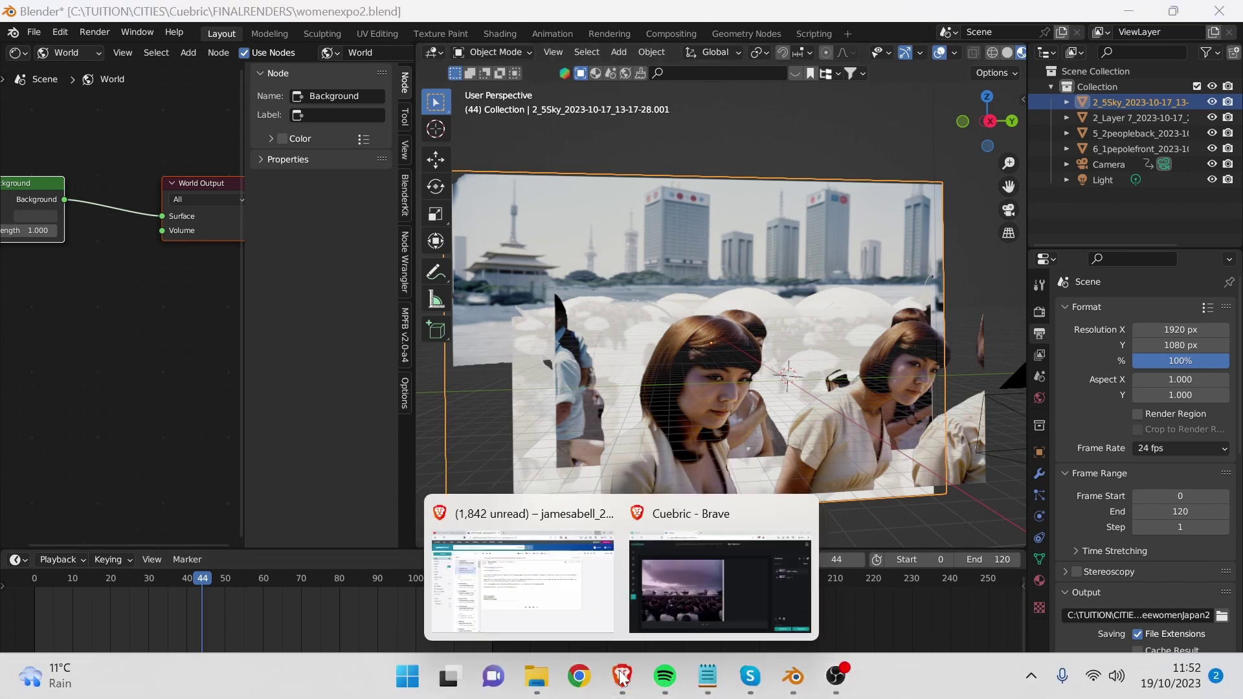
left_click(651, 607)
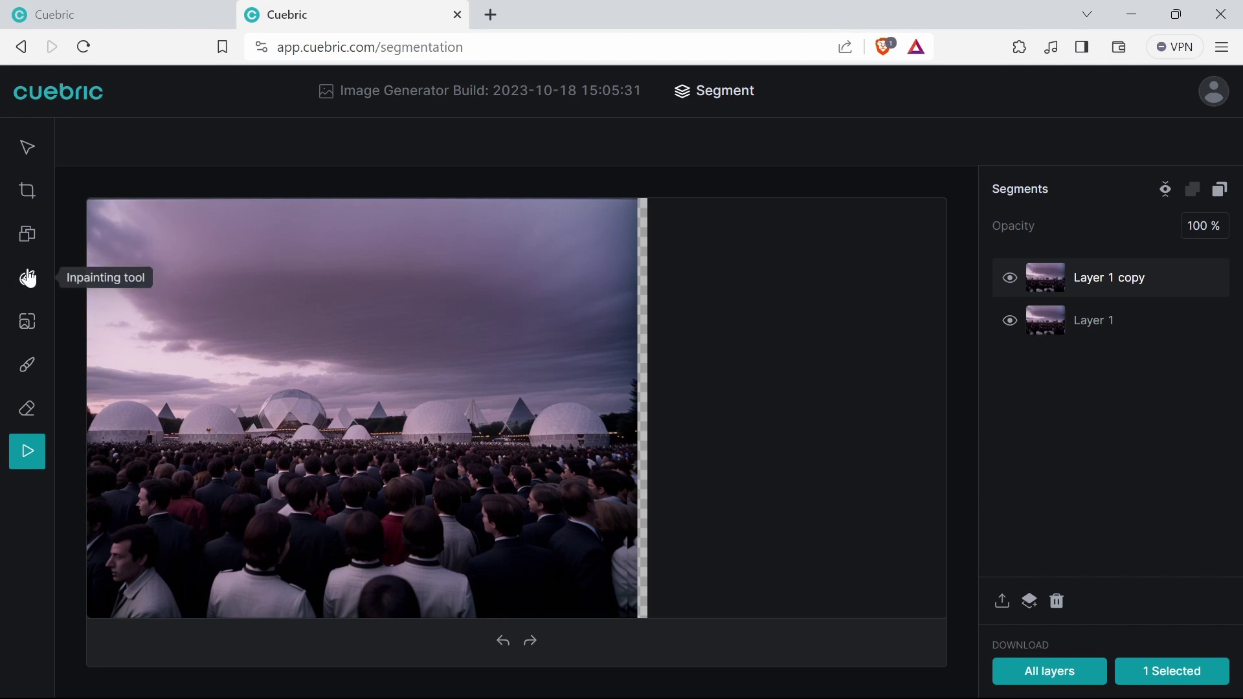
left_click(1011, 329)
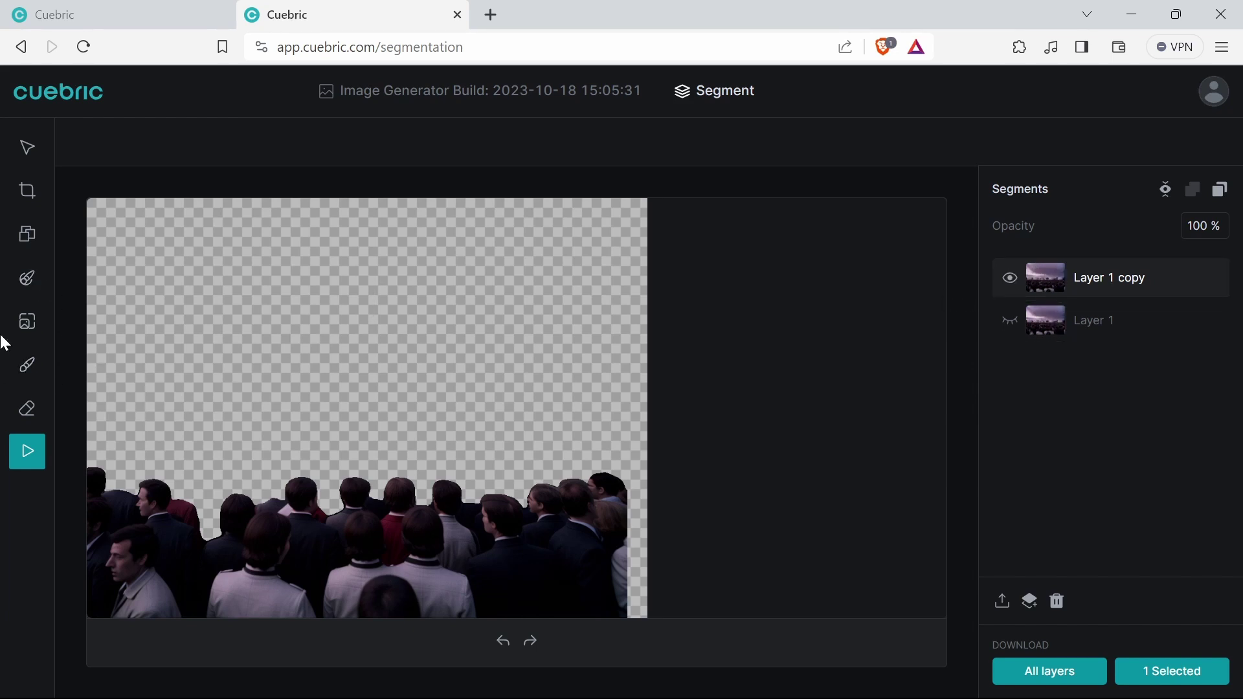
left_click(20, 367)
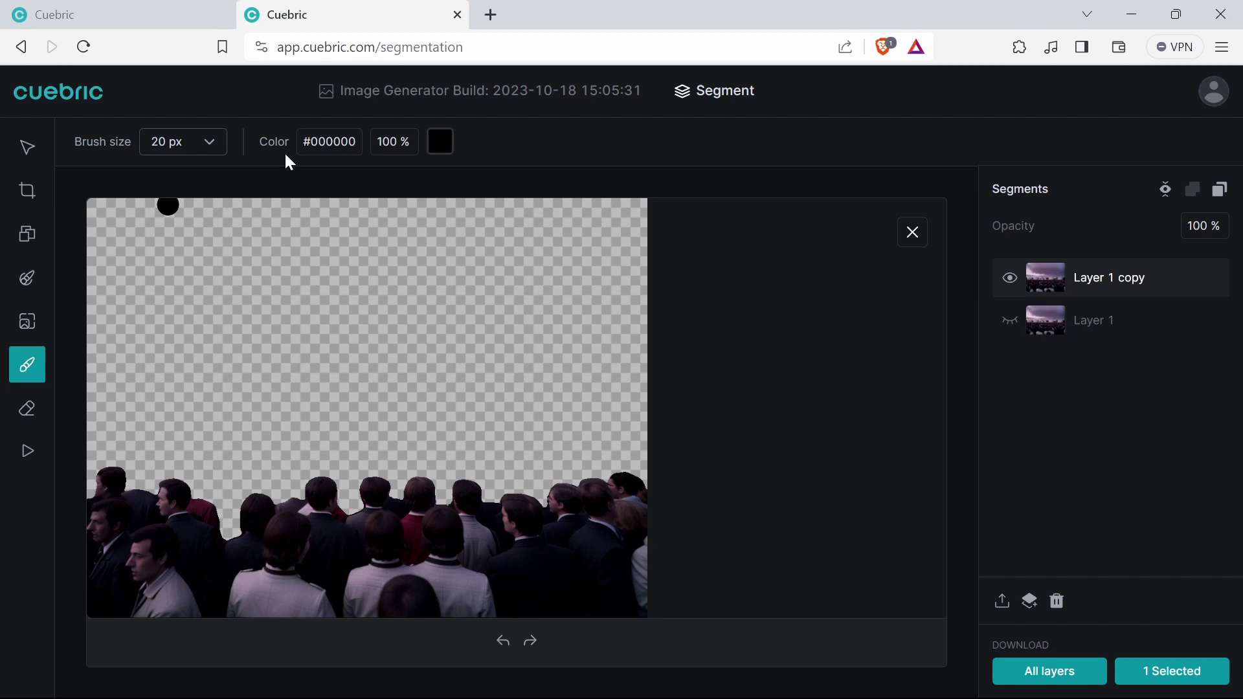
left_click(24, 279)
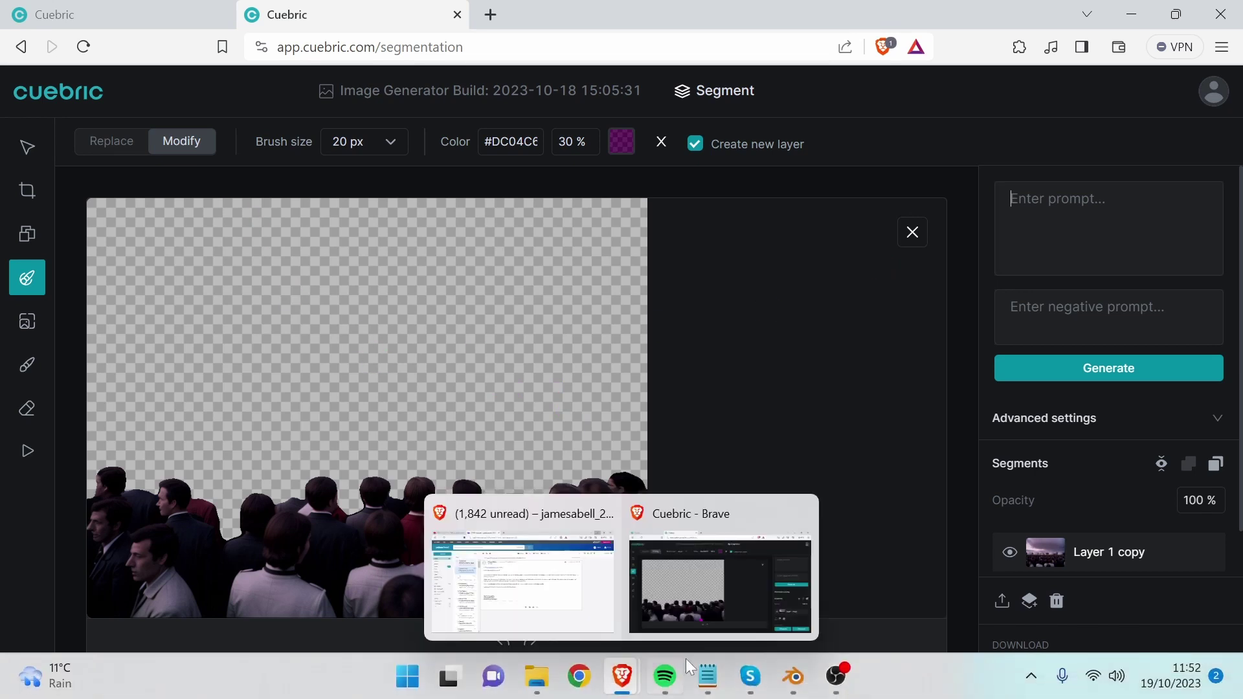
Back in Blender, orbit and zoom out to view the image planes at an angle.
left_click(793, 690)
left_click_drag(737, 406, 667, 298)
scroll(674, 344, "down", 5)
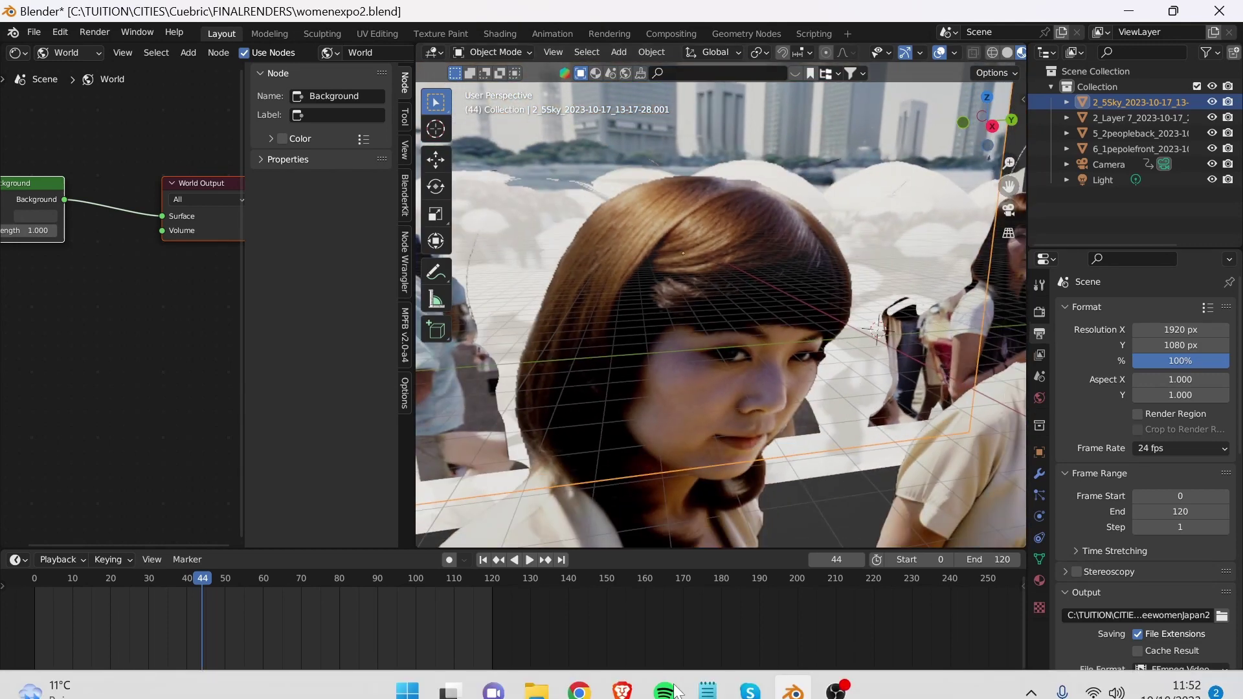
Bring up Cuebric's 2x Superscale settings for the crowd layer, then return to Blender and orbit around the woman's head.
mouse_move(622, 676)
left_click(696, 578)
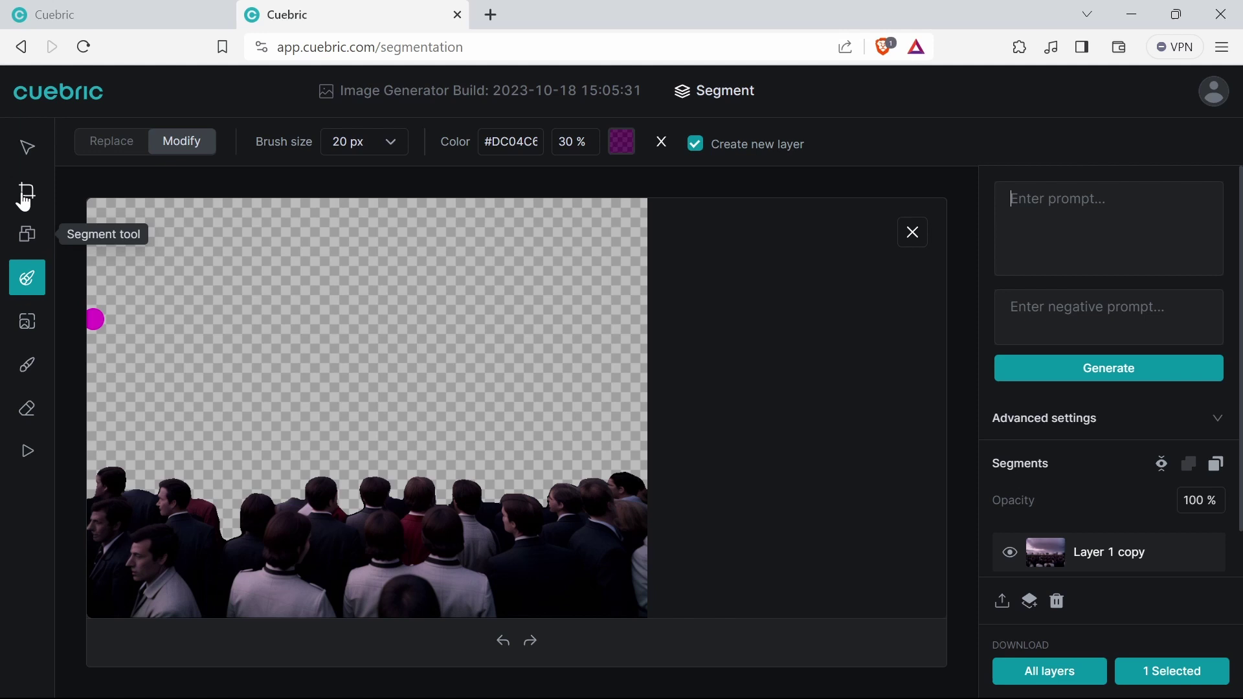
left_click(27, 322)
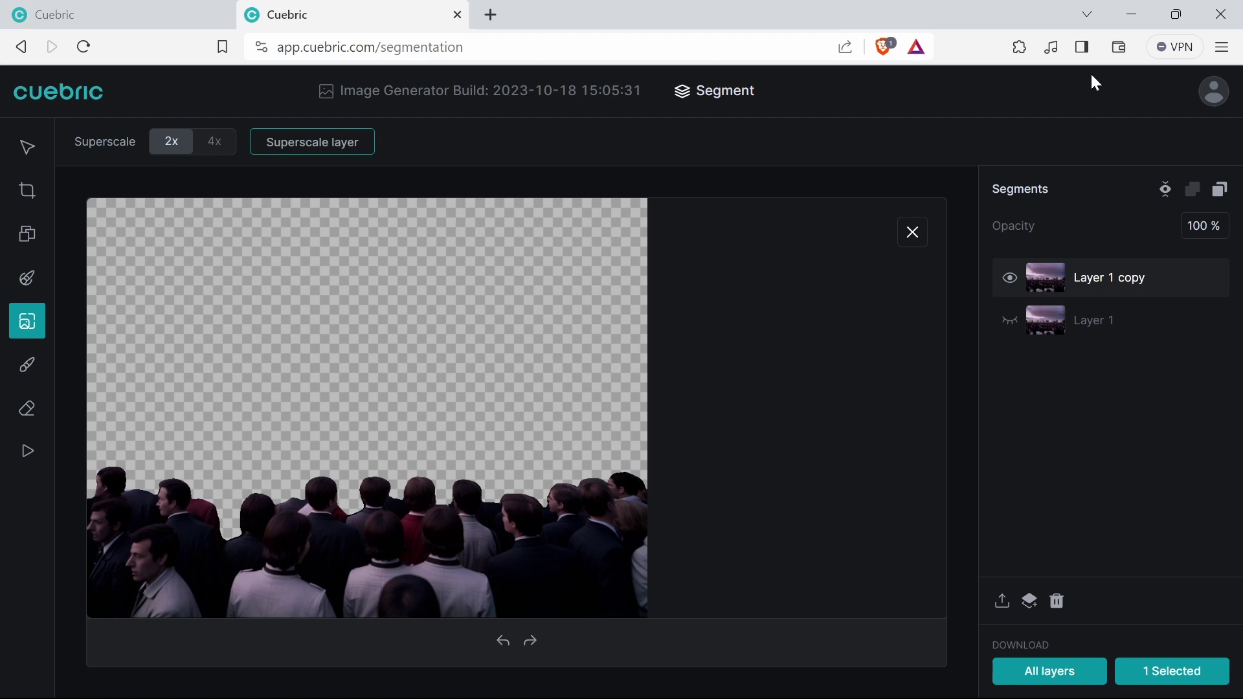
left_click(1132, 14)
left_click_drag(697, 301, 642, 249)
scroll(644, 227, "up", 4)
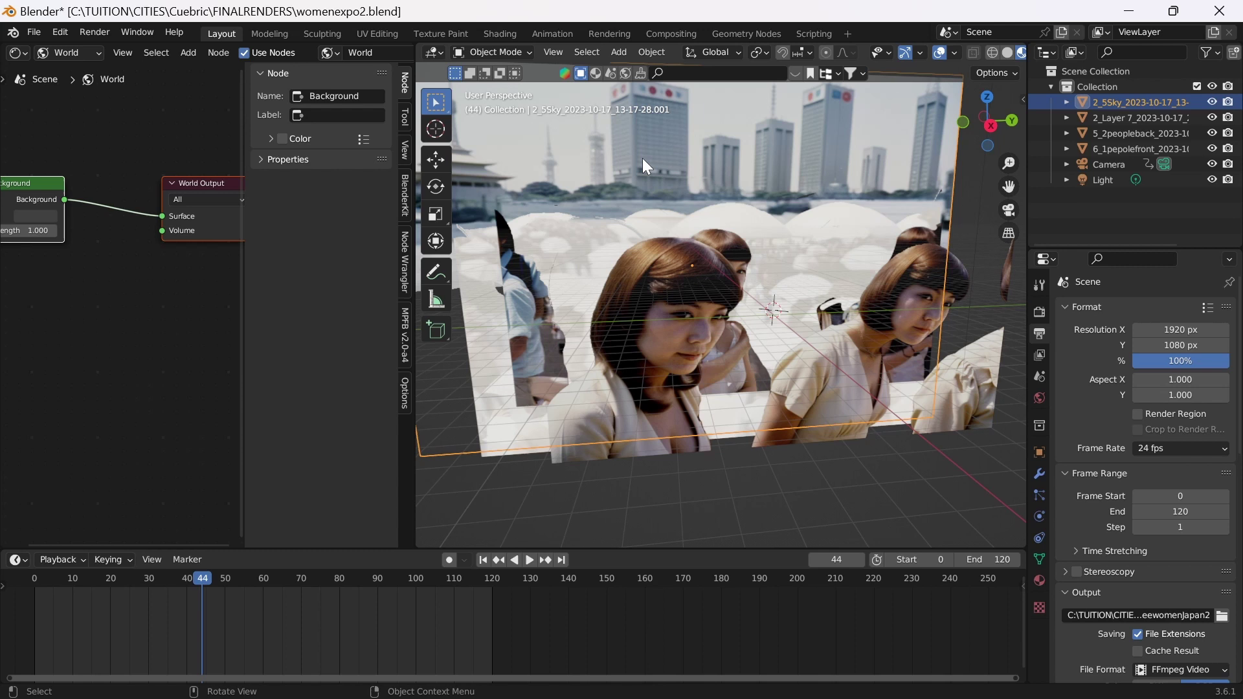
scroll(642, 158, "up", 2)
left_click_drag(638, 157, 655, 211)
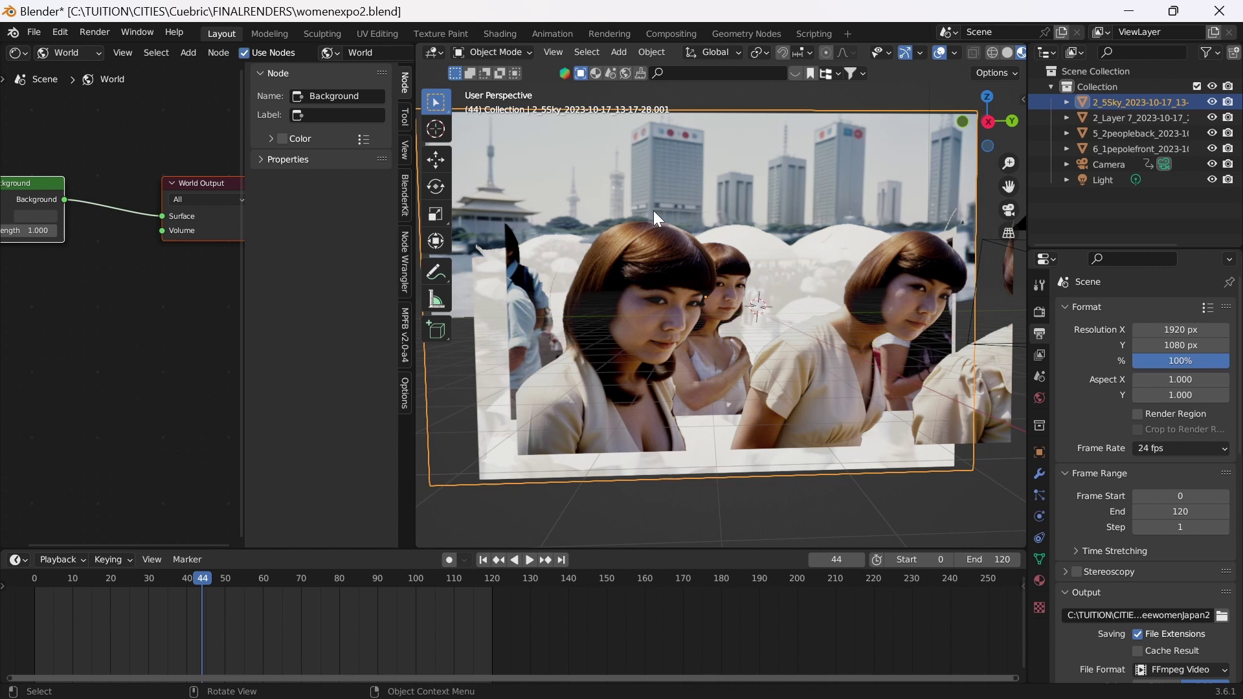
left_click_drag(654, 211, 584, 228)
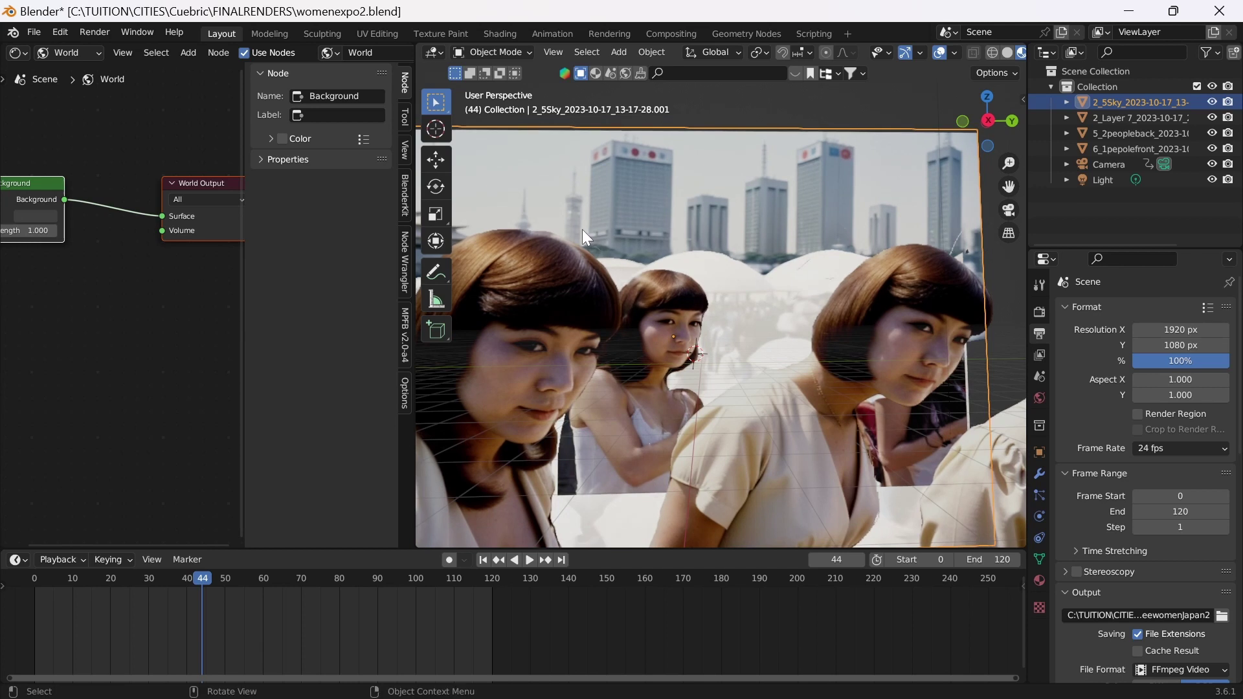
left_click_drag(581, 229, 709, 207)
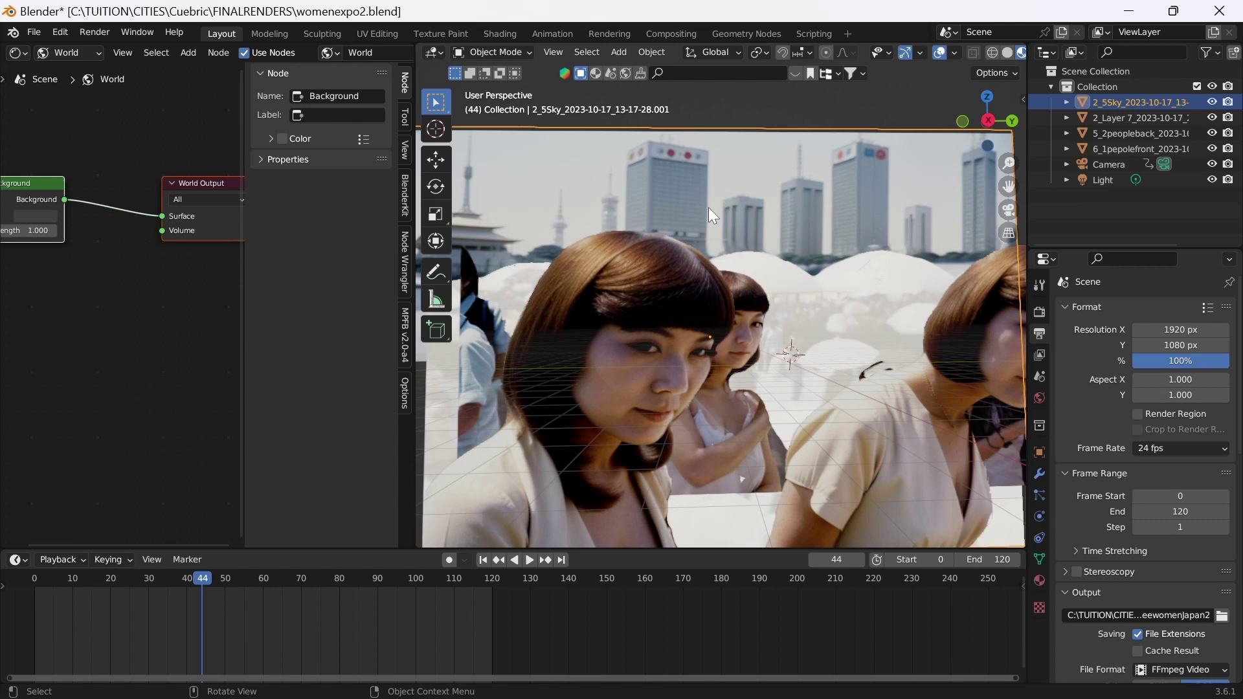
scroll(712, 224, "up", 3)
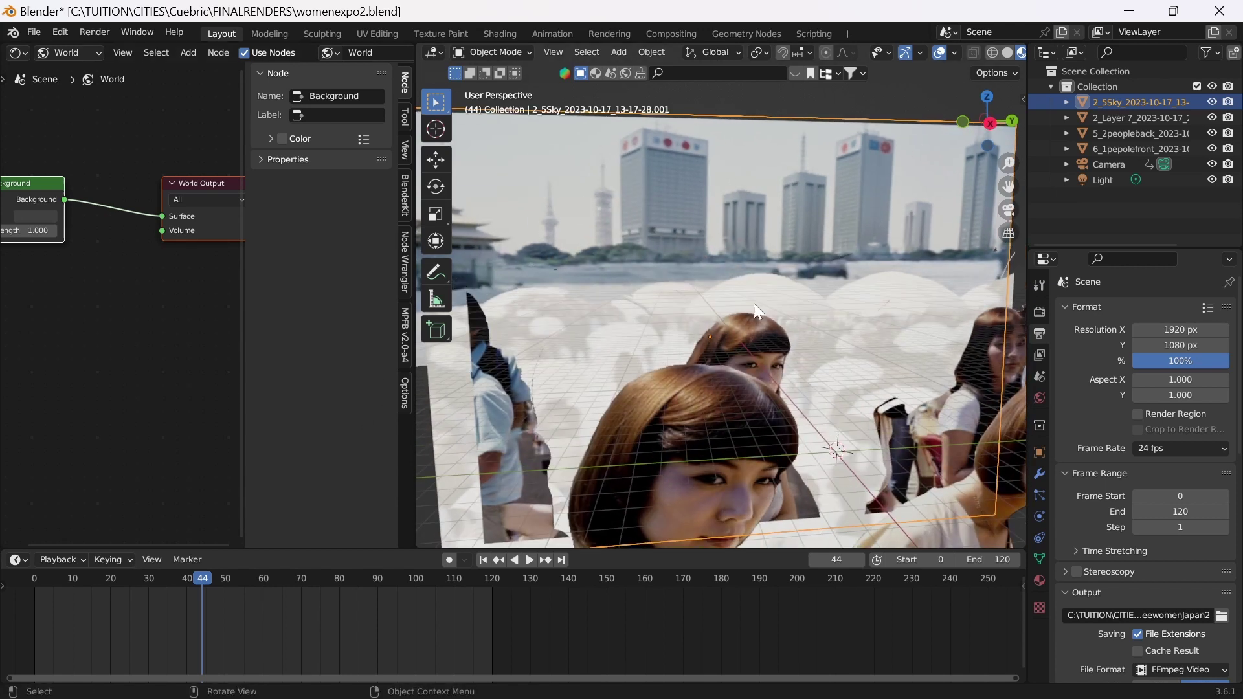
scroll(754, 303, "up", 5)
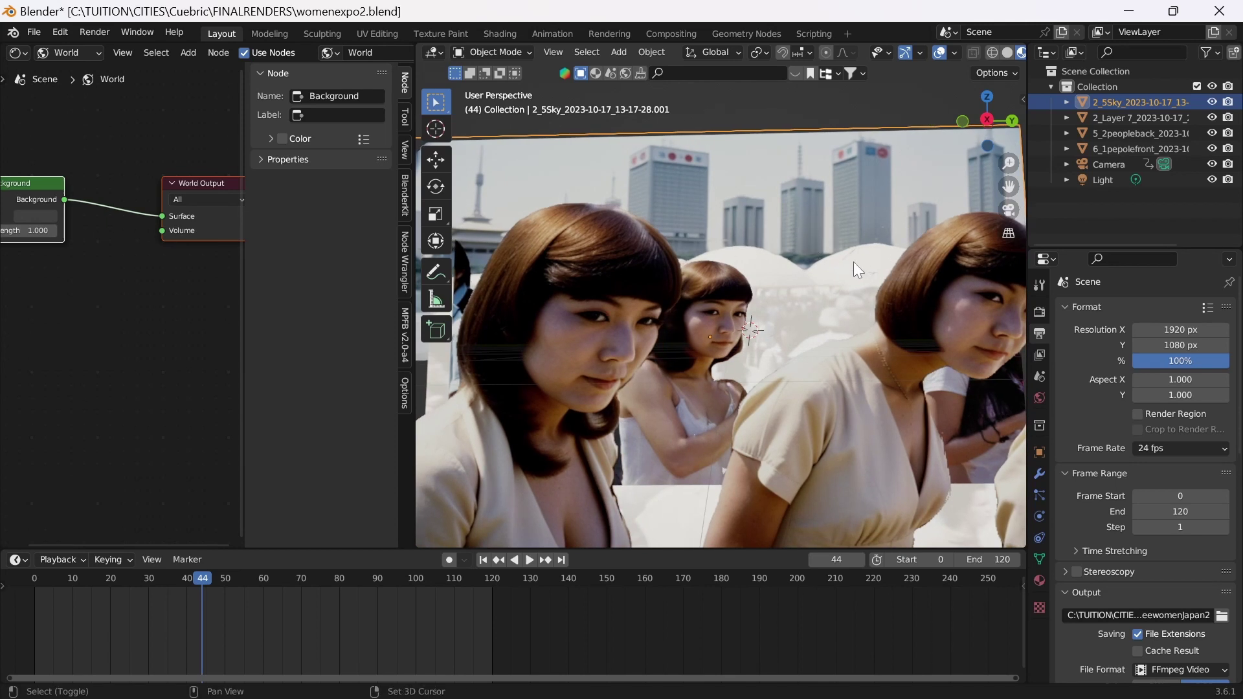
left_click_drag(853, 262, 948, 299)
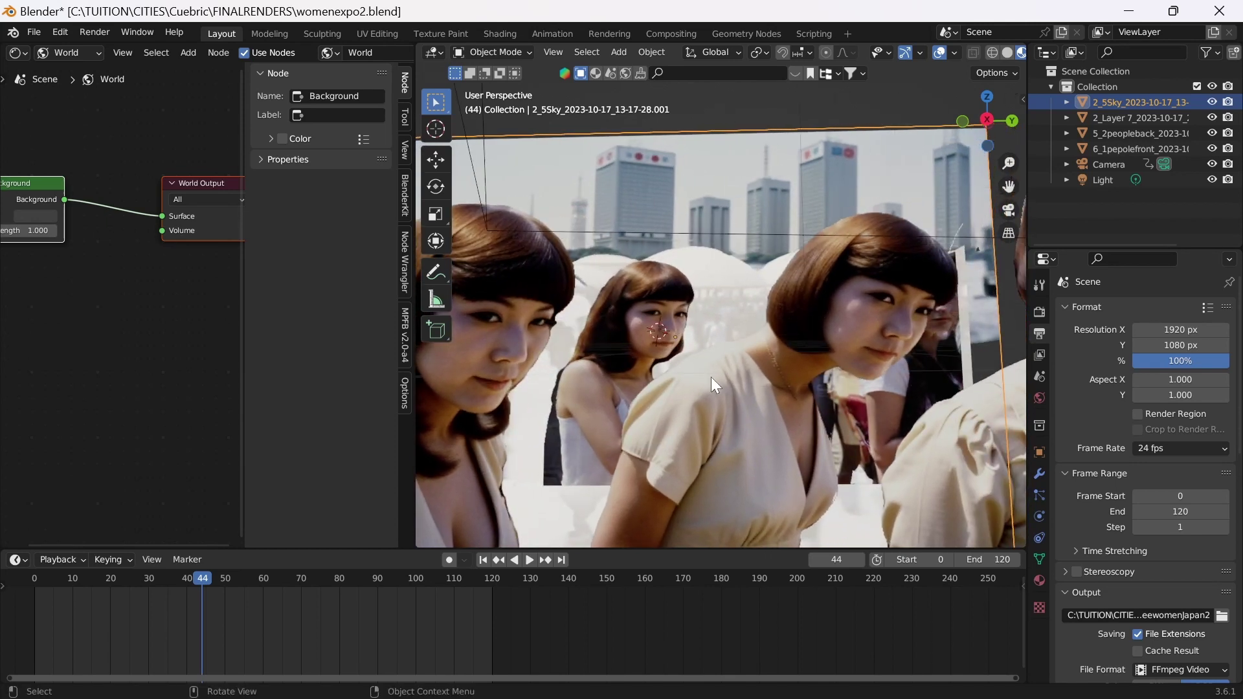
scroll(655, 312, "down", 6)
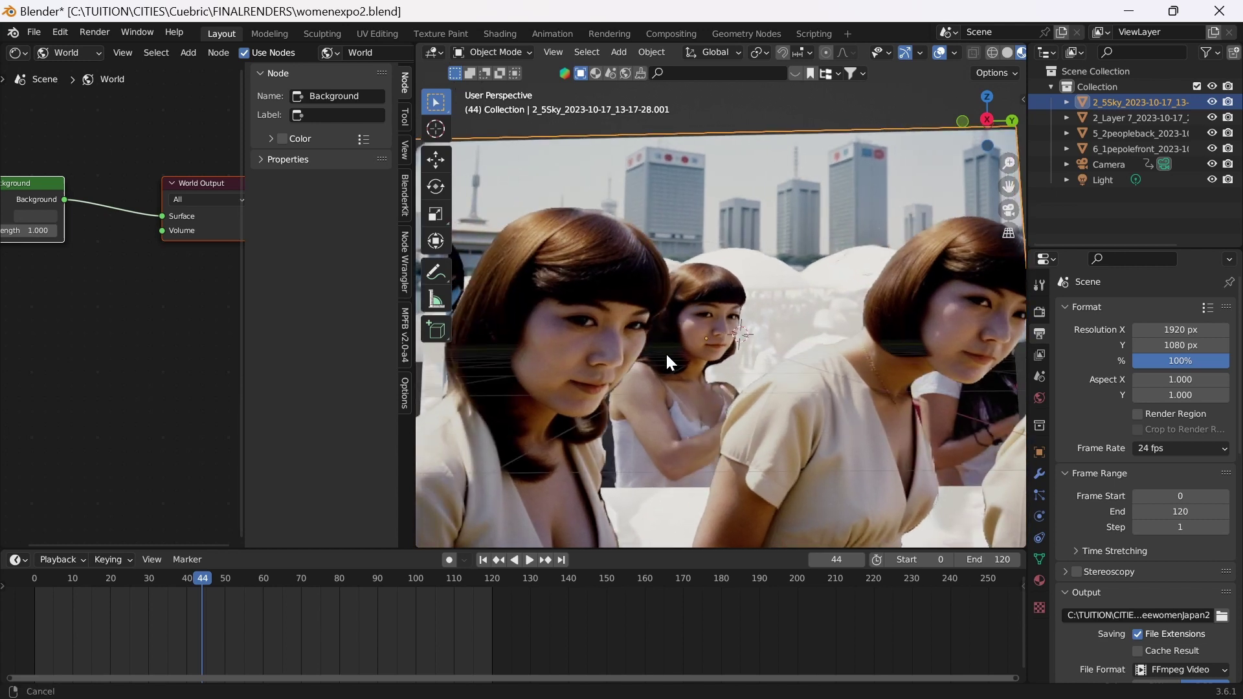
left_click_drag(638, 278, 508, 169)
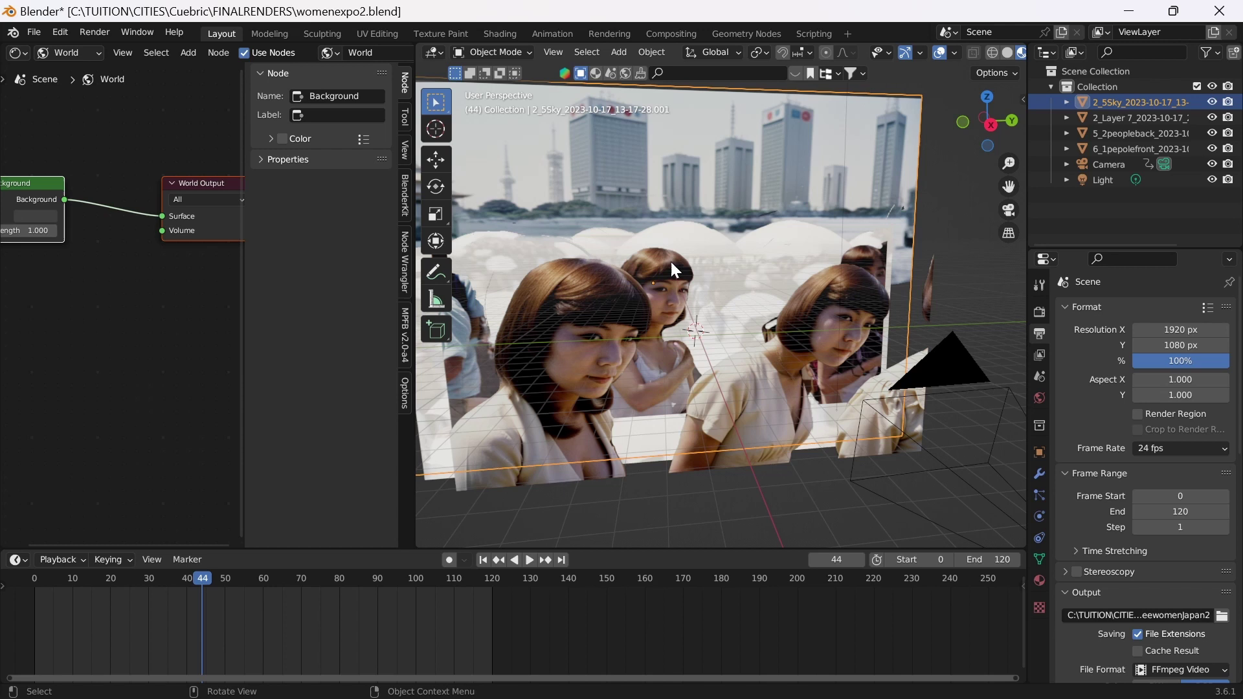